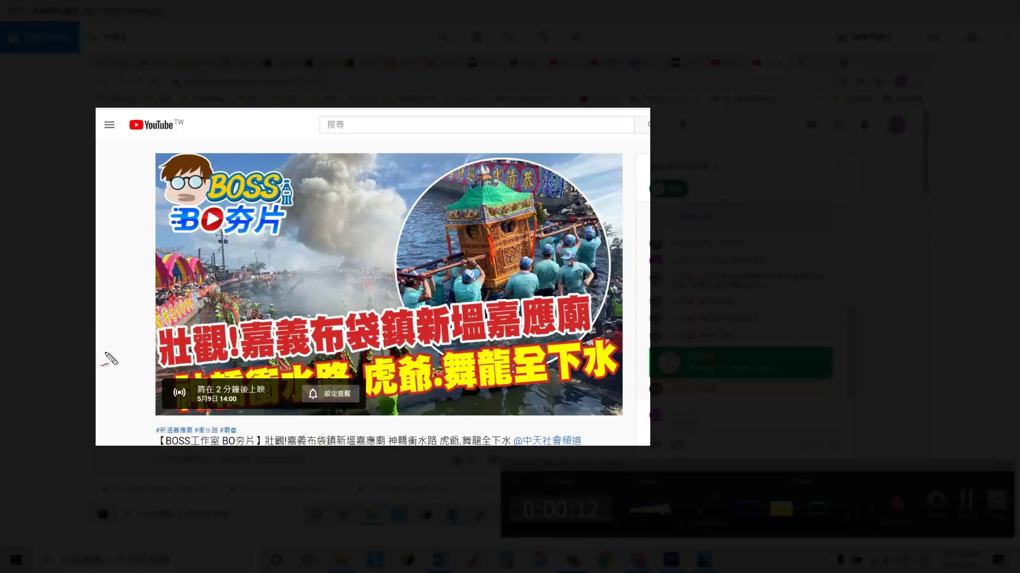
Draw red annotation marks around the thumbnail, its smoke area and the circular inset picture
{"action": "left_click_drag", "start_coordinate": [103, 352], "coordinate": [154, 352]}
{"action": "left_click_drag", "start_coordinate": [125, 396], "coordinate": [157, 396]}
{"action": "left_click_drag", "start_coordinate": [160, 153], "coordinate": [210, 412]}
{"action": "left_click_drag", "start_coordinate": [292, 421], "coordinate": [102, 158]}
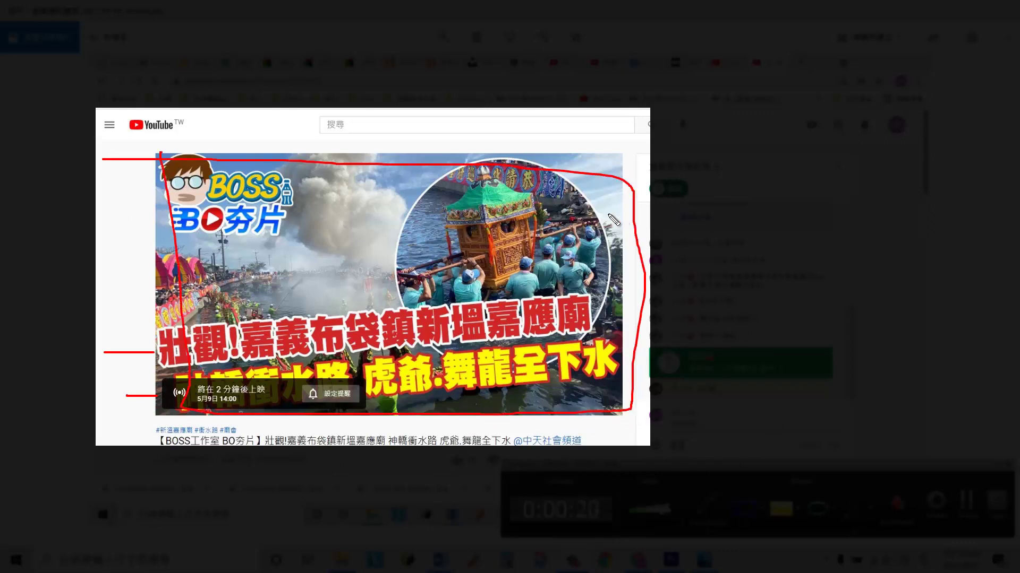
{"action": "mouse_move", "coordinate": [611, 217]}
{"action": "left_mouse_down"}
{"action": "mouse_move", "coordinate": [400, 242]}
{"action": "mouse_move", "coordinate": [493, 177]}
{"action": "left_mouse_up"}
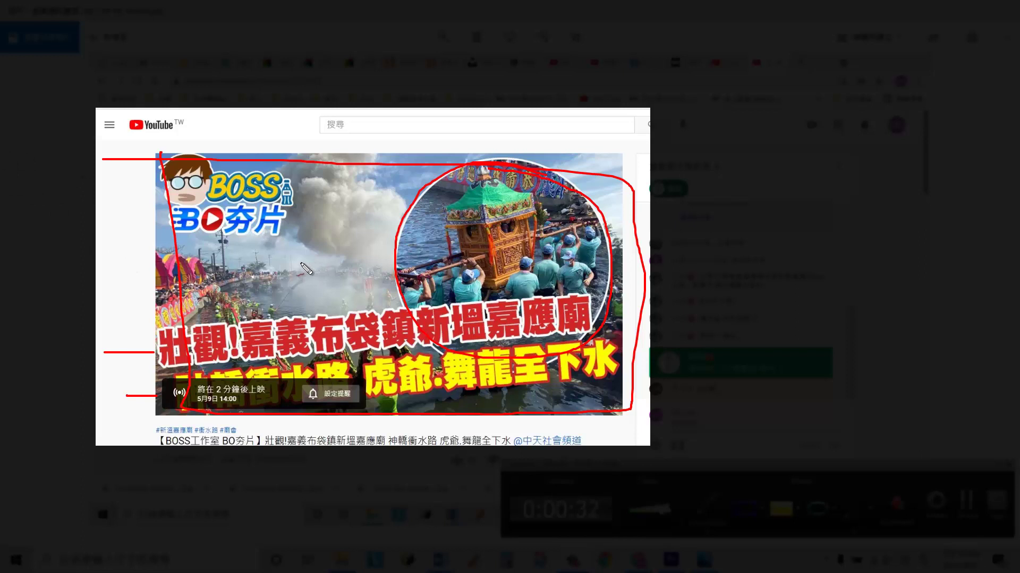
{"action": "left_click_drag", "start_coordinate": [135, 246], "coordinate": [239, 234]}
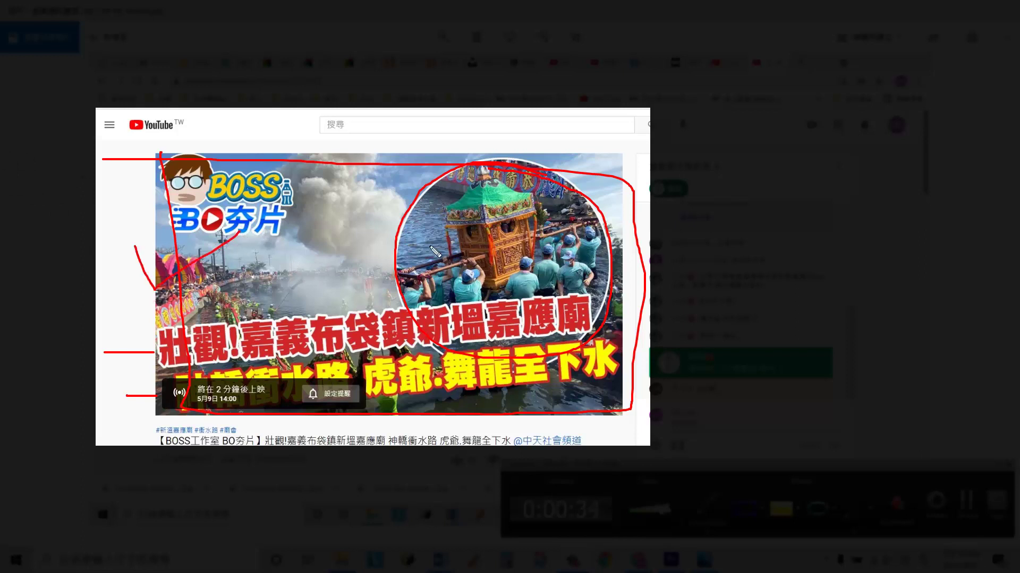
{"action": "left_click_drag", "start_coordinate": [422, 224], "coordinate": [498, 220]}
{"action": "left_click_drag", "start_coordinate": [491, 169], "coordinate": [493, 167]}
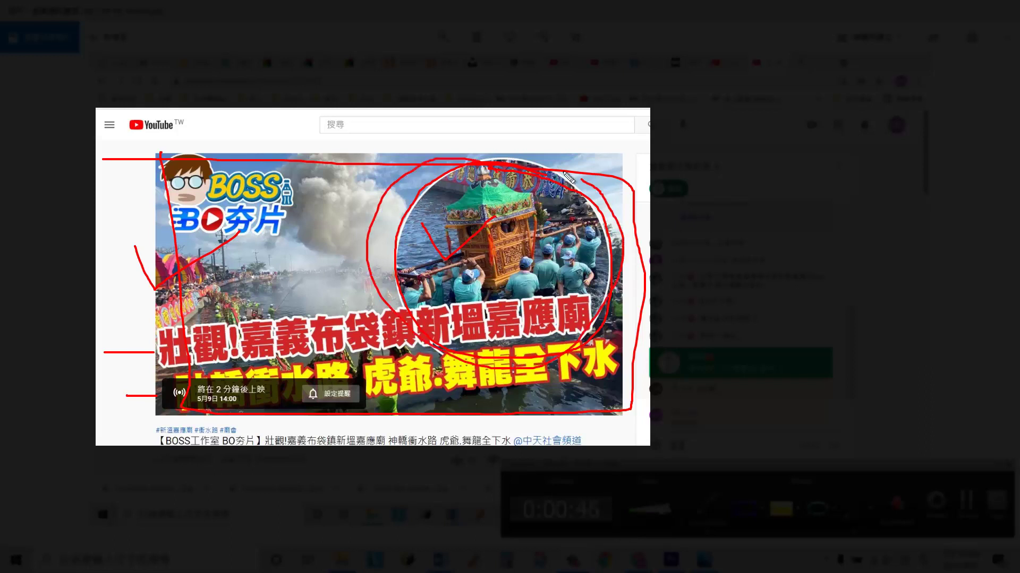
{"action": "left_click_drag", "start_coordinate": [234, 245], "coordinate": [294, 238]}
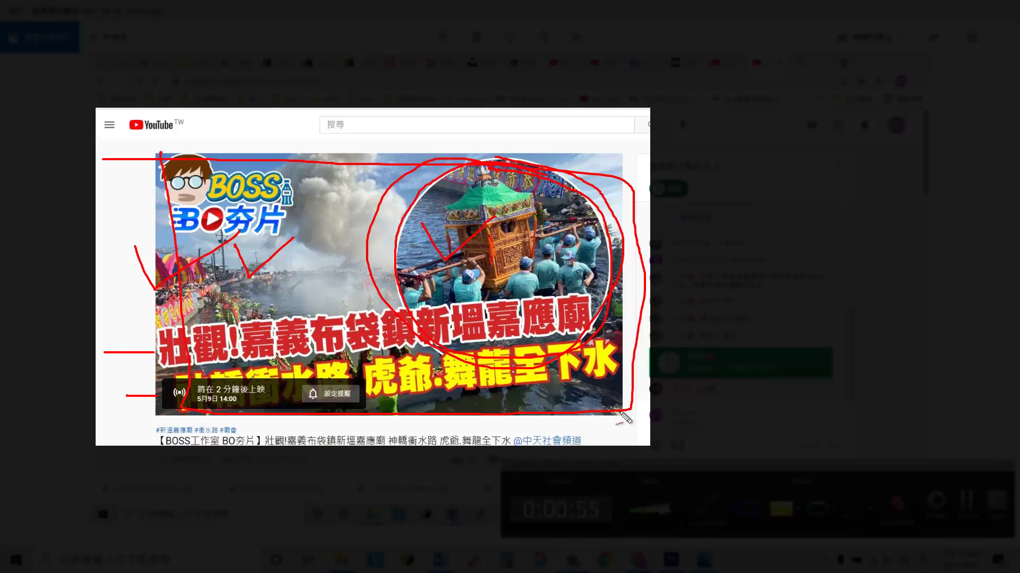
Clear the annotations and open the Untitled031302_3 project from the Recent list
{"action": "key", "text": "Escape"}
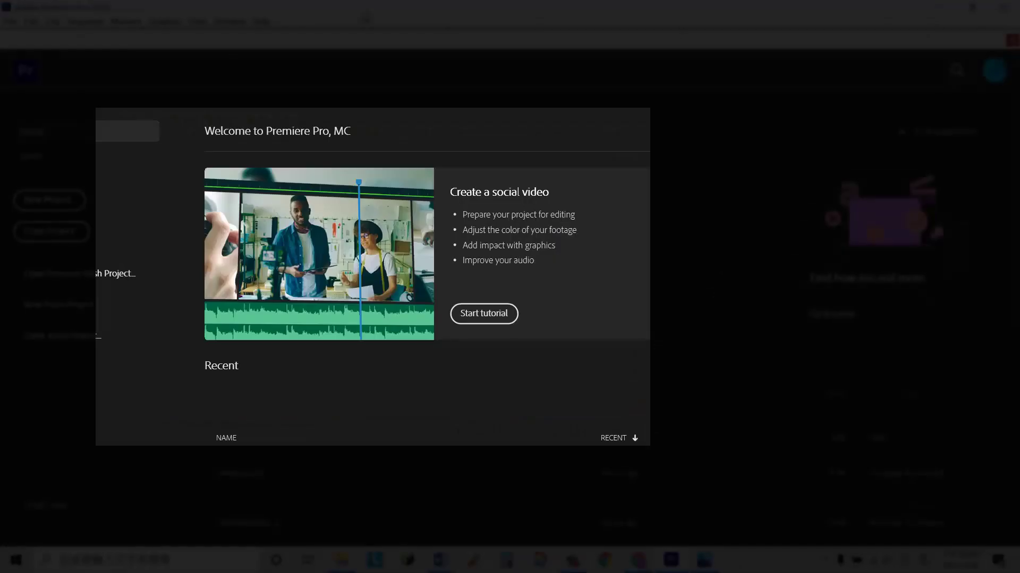
{"action": "scroll", "coordinate": [488, 324], "scroll_direction": "down", "scroll_amount": 6}
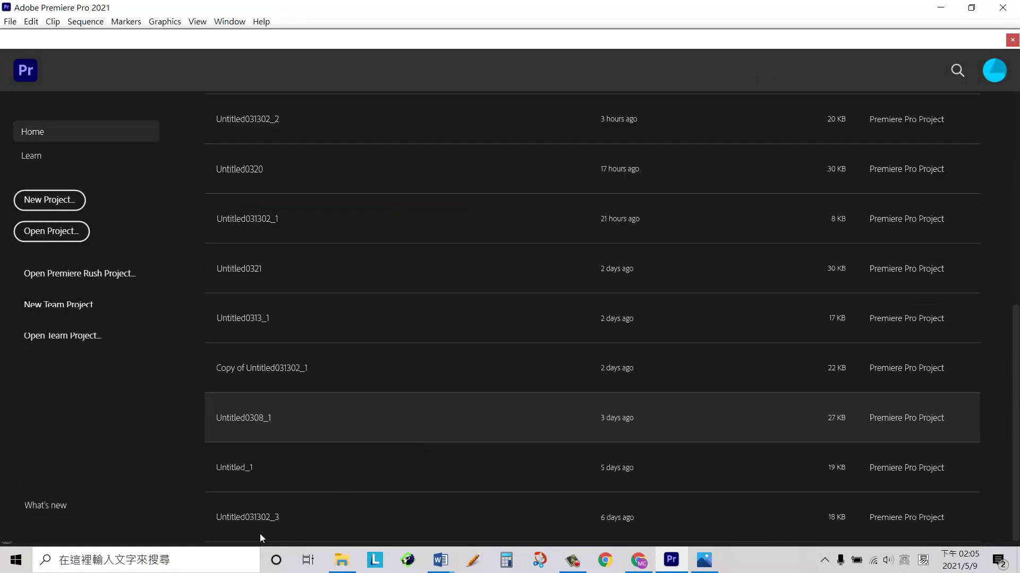
{"action": "left_click", "coordinate": [261, 518]}
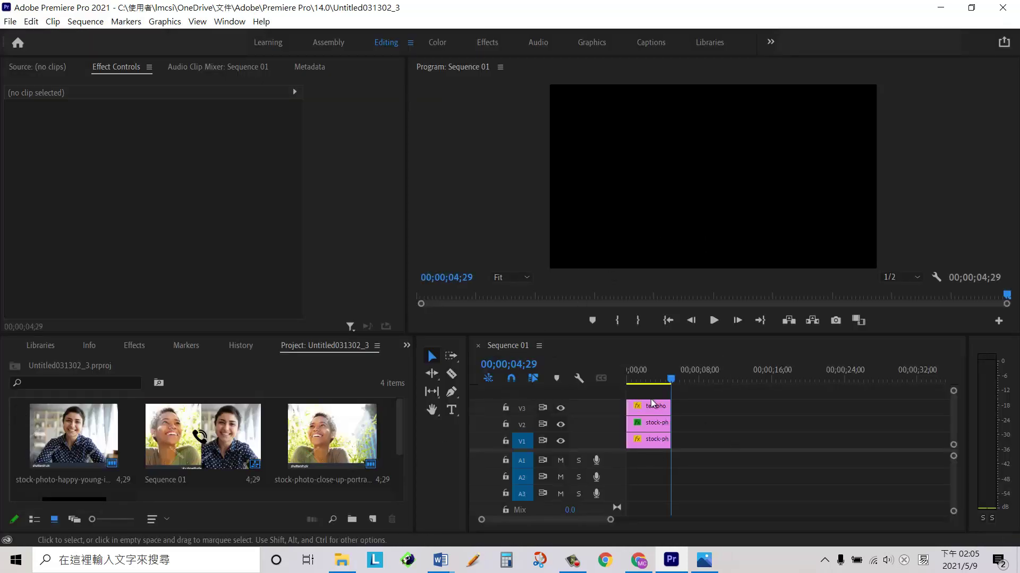
Delete the three clips on V1–V3 from the timeline
{"action": "left_click_drag", "start_coordinate": [644, 392], "coordinate": [704, 475]}
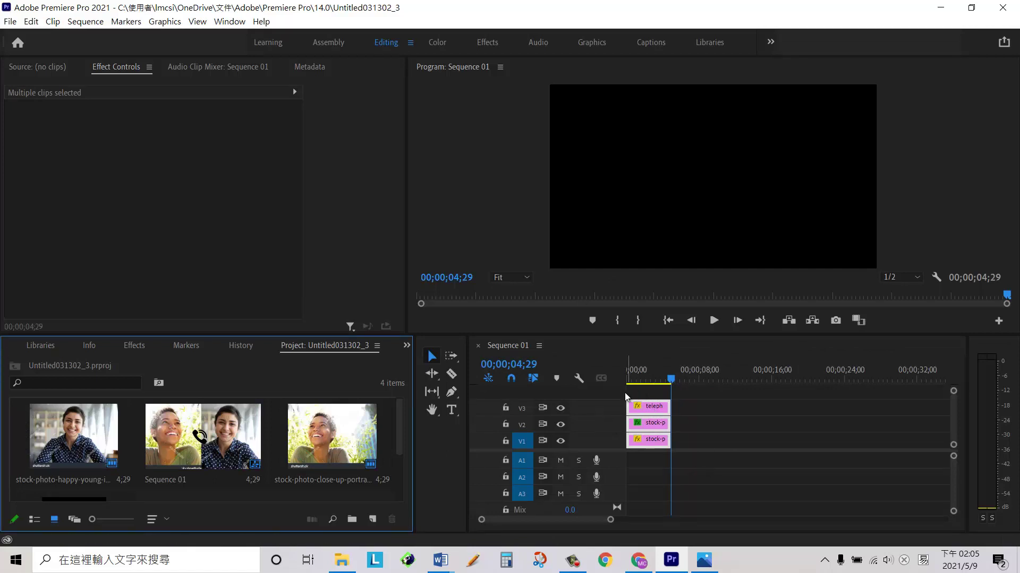
{"action": "left_click_drag", "start_coordinate": [688, 405], "coordinate": [641, 478]}
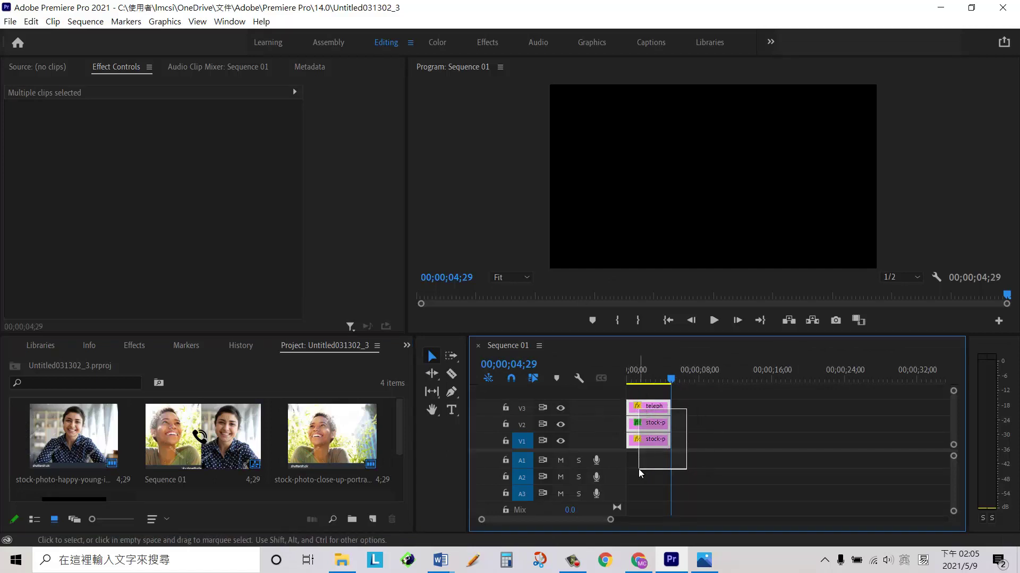
{"action": "key", "text": "Delete"}
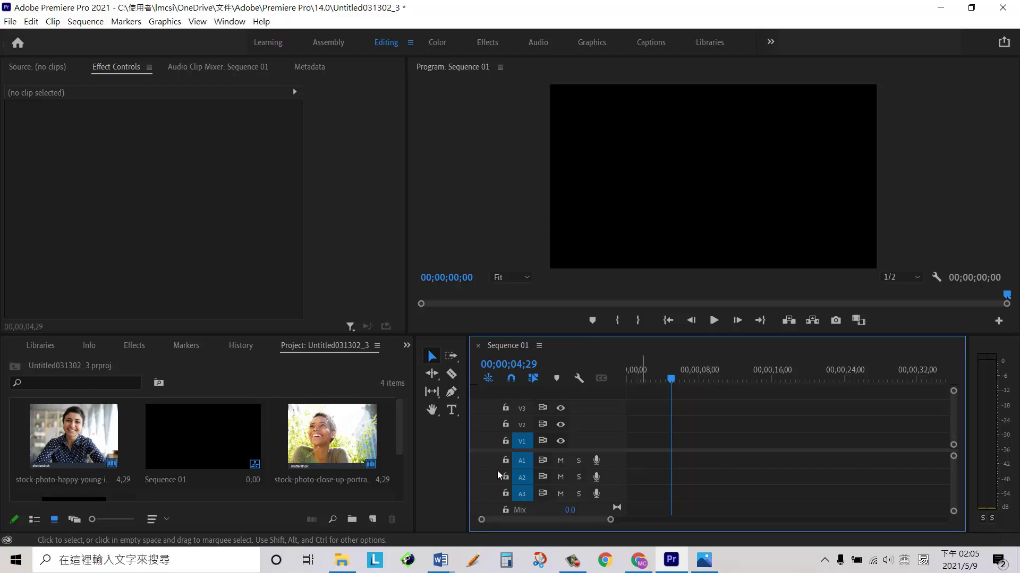
Delete the photo clip, Sequence 01, the portrait clip and the telephone clip from the Project panel
{"action": "left_click", "coordinate": [77, 438]}
{"action": "key", "text": "Delete"}
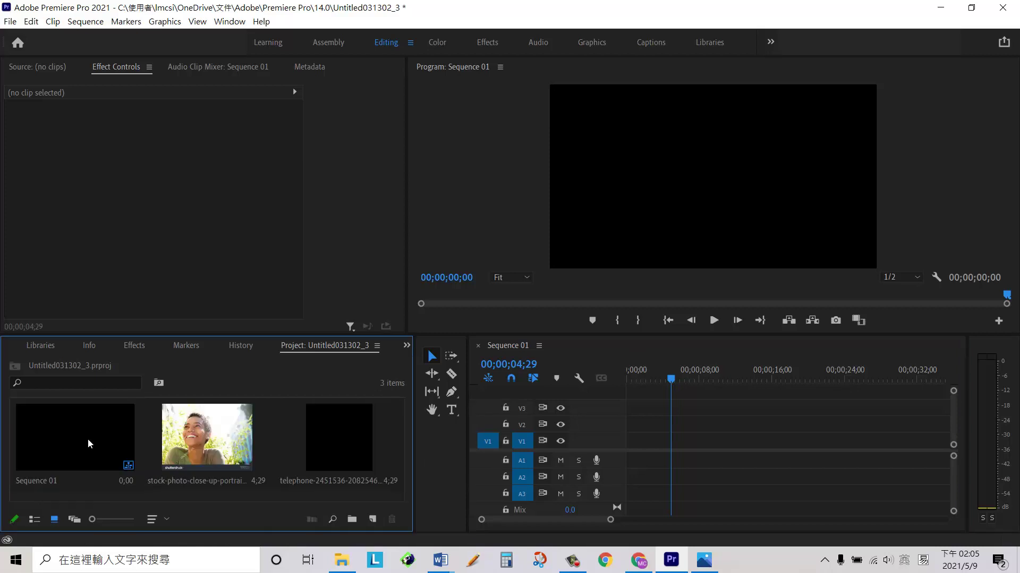
{"action": "left_click", "coordinate": [107, 435]}
{"action": "key", "text": "Delete"}
{"action": "left_click", "coordinate": [90, 435]}
{"action": "key", "text": "Delete"}
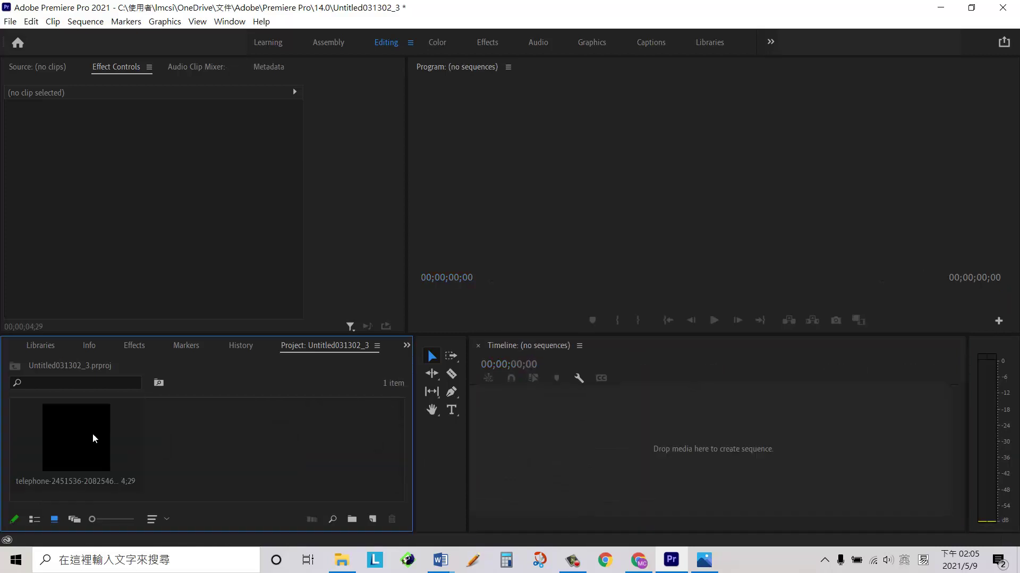
{"action": "left_click", "coordinate": [98, 434]}
{"action": "key", "text": "Delete"}
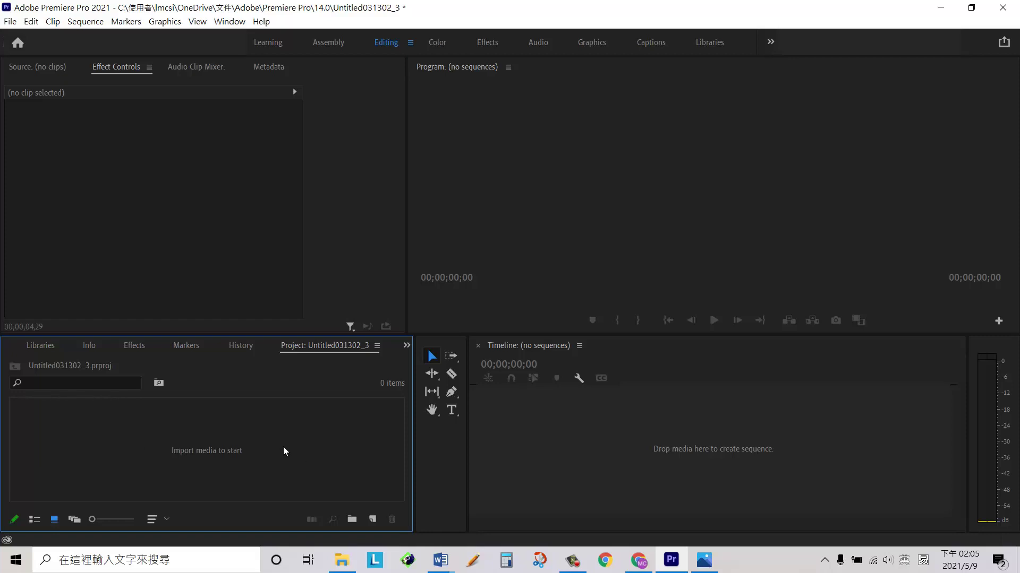
Import mche-lee-MgqSFsEnnOY-unsplash and mche-lee-s2FwH1syuMw-unsplash from the clavideos folder
{"action": "double_click", "coordinate": [304, 447]}
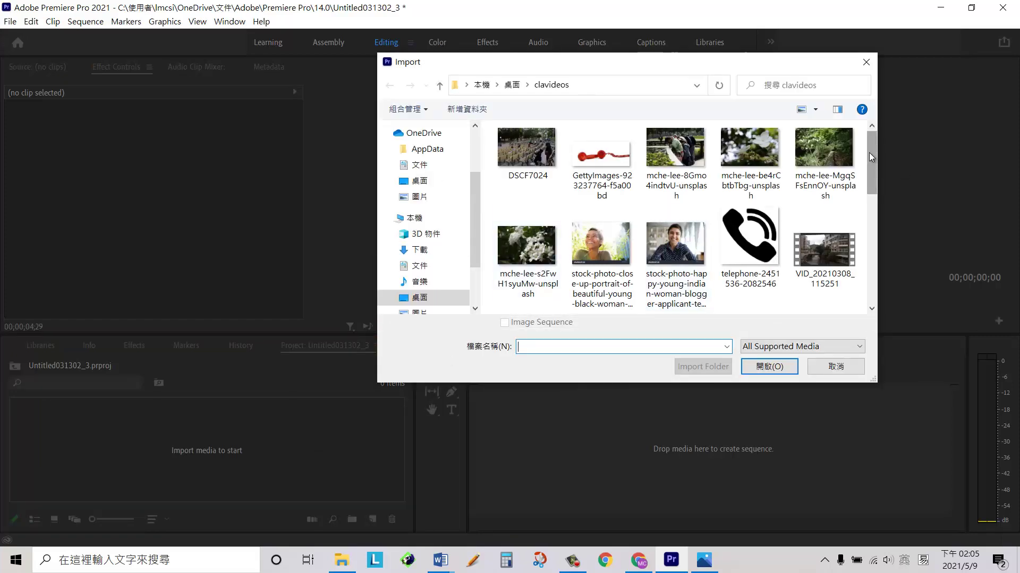
{"action": "scroll", "coordinate": [869, 162], "scroll_direction": "down", "scroll_amount": 1}
{"action": "scroll", "coordinate": [870, 159], "scroll_direction": "up", "scroll_amount": 1}
{"action": "left_click", "coordinate": [818, 157]}
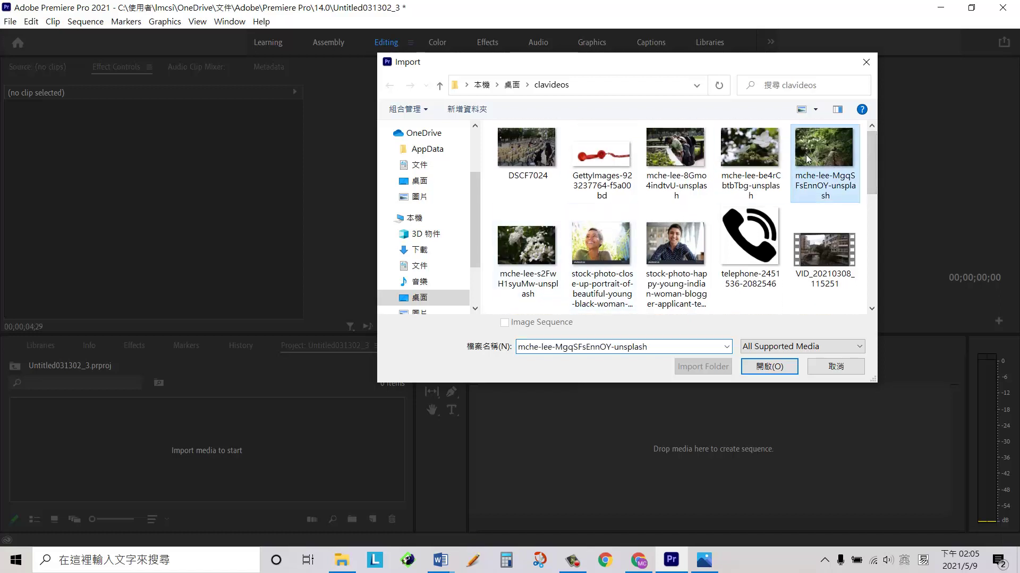
{"action": "left_click", "coordinate": [529, 249], "text": "ctrl"}
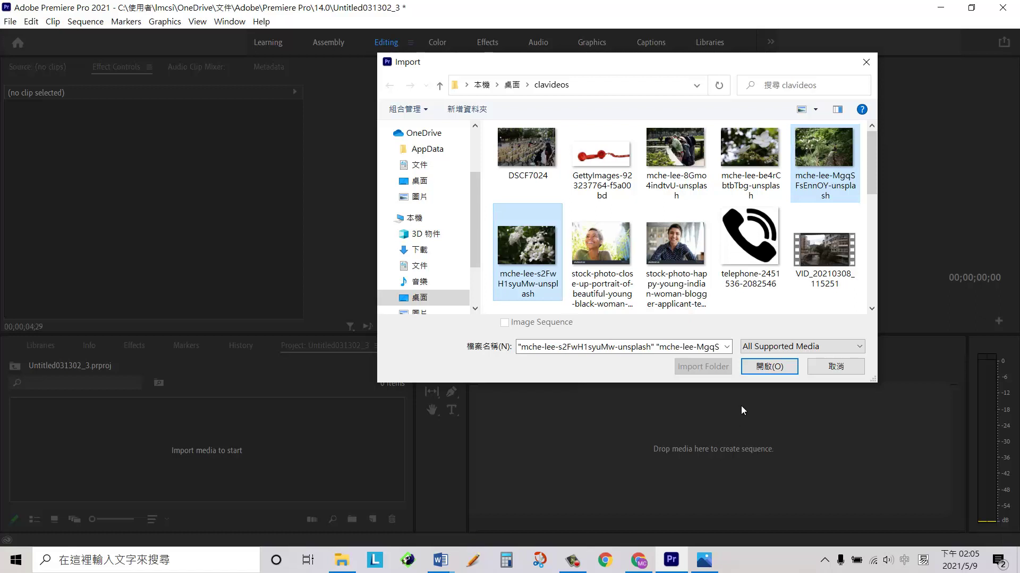
{"action": "left_click", "coordinate": [761, 368]}
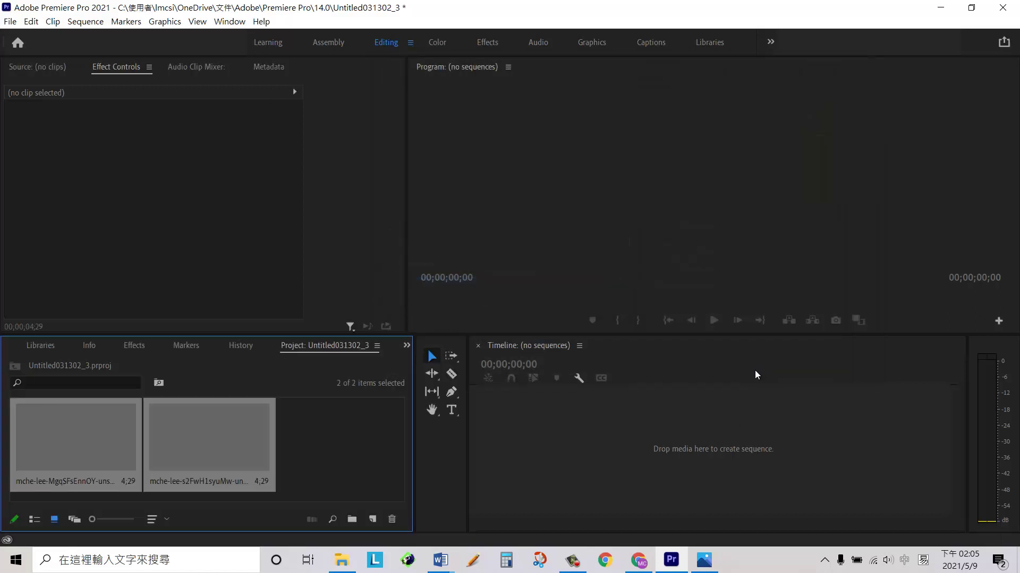
Create a new sequence named Sequence 02 with the DSLR 1080p30 preset
{"action": "left_click", "coordinate": [373, 520]}
{"action": "left_click", "coordinate": [401, 369]}
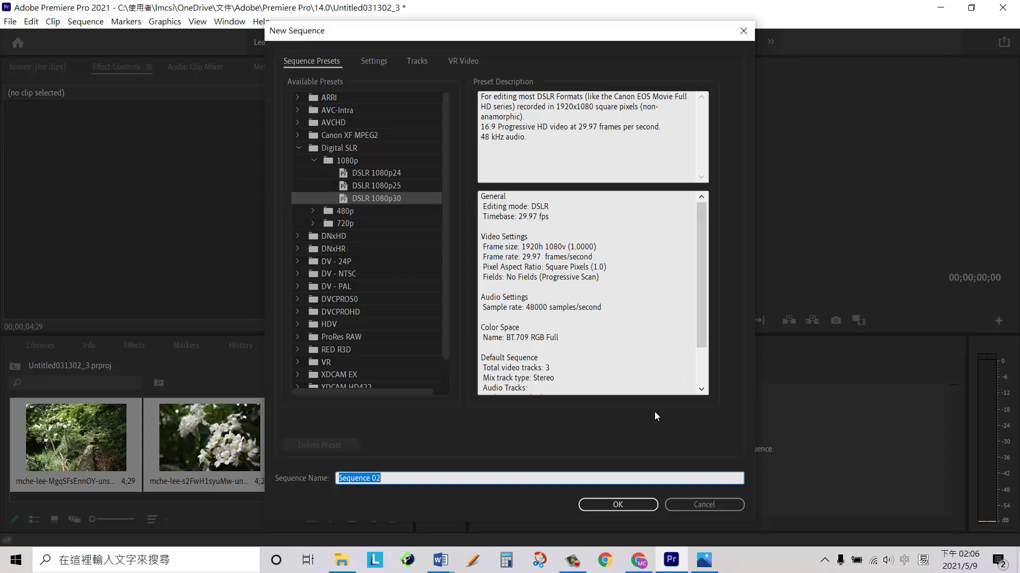
{"action": "left_click", "coordinate": [632, 505]}
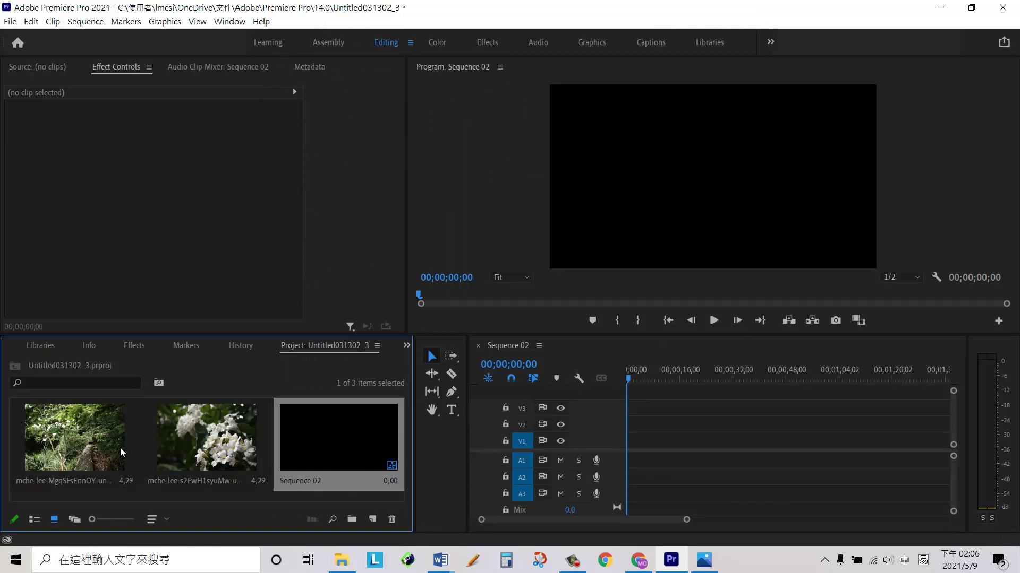
Place the MgqSFsEnnOY forest path clip on V1 and apply Scale to Frame Size
{"action": "left_click_drag", "start_coordinate": [83, 452], "coordinate": [633, 445]}
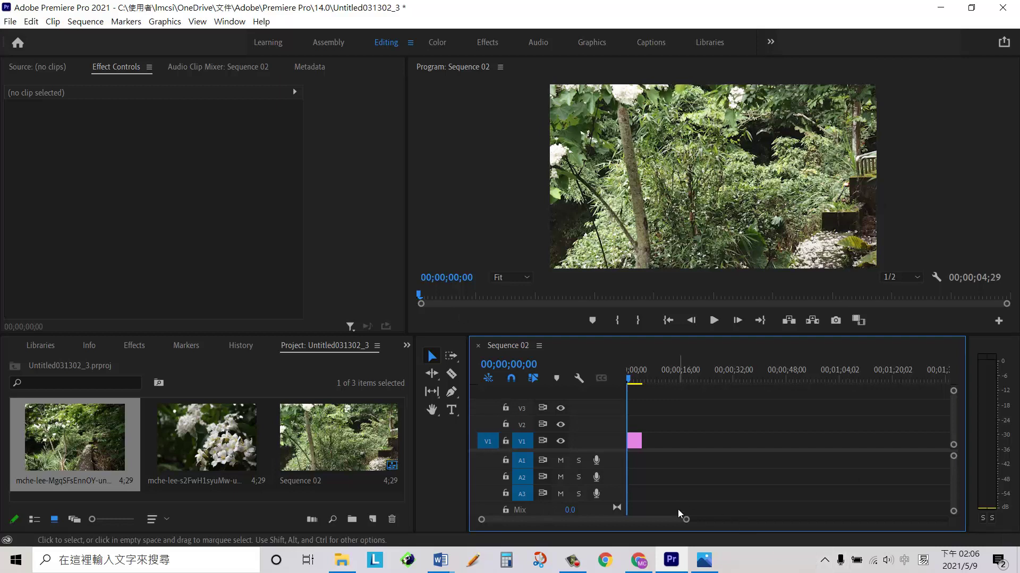
{"action": "left_click_drag", "start_coordinate": [684, 524], "coordinate": [639, 526]}
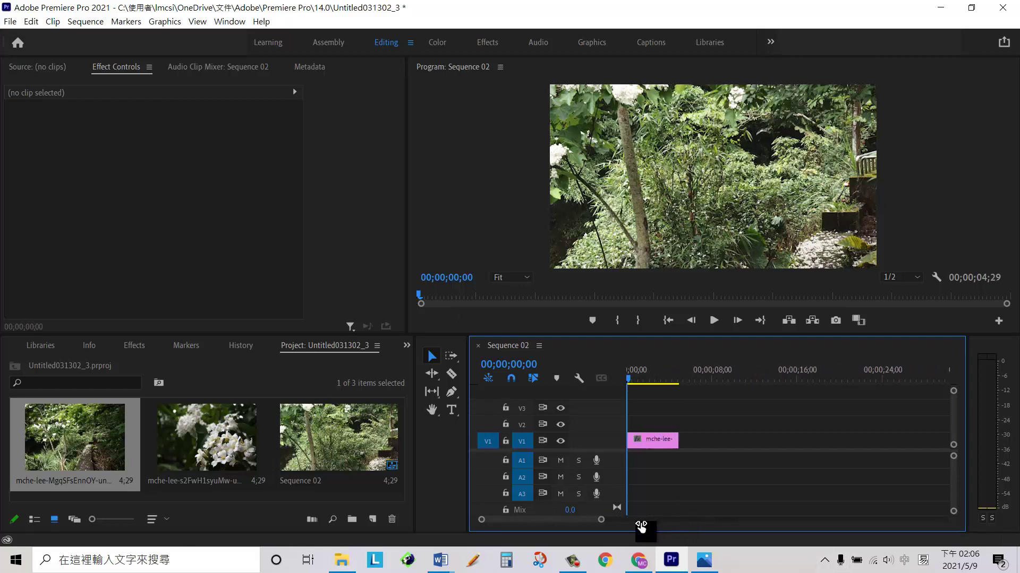
{"action": "left_click", "coordinate": [664, 444]}
{"action": "right_click", "coordinate": [663, 444]}
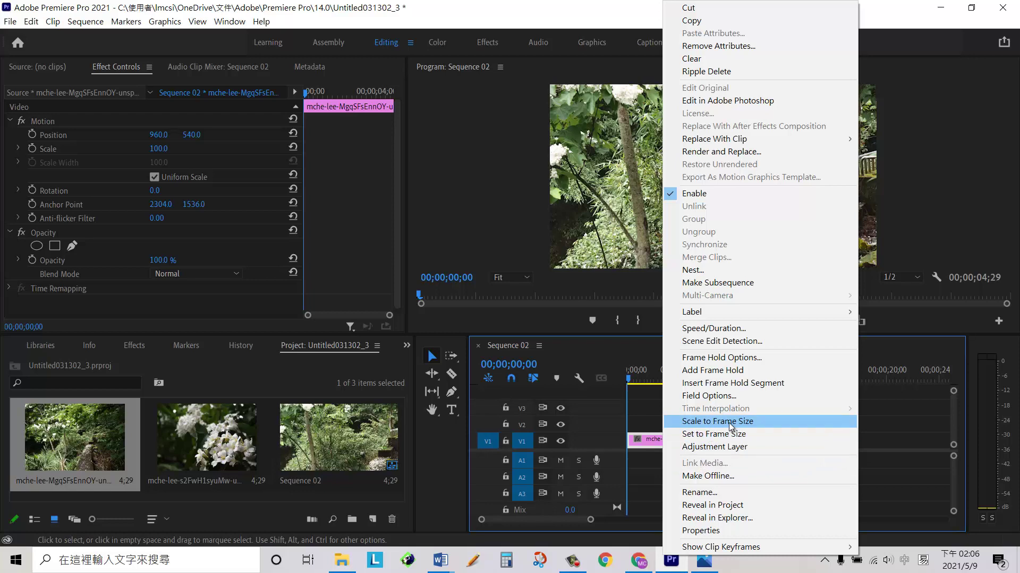
{"action": "left_click", "coordinate": [730, 423]}
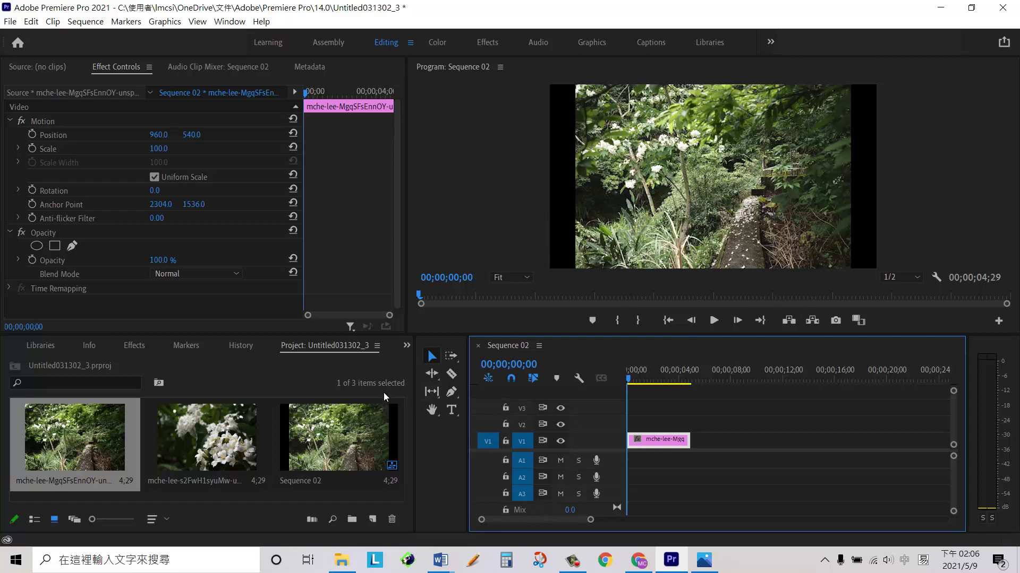
Put the s2FwH1syuMw flower clip on V2 scaled to frame size, hide V2, and select the V1 clip
{"action": "mouse_move", "coordinate": [215, 446]}
{"action": "left_mouse_down"}
{"action": "mouse_move", "coordinate": [541, 439]}
{"action": "mouse_move", "coordinate": [638, 425]}
{"action": "left_mouse_up"}
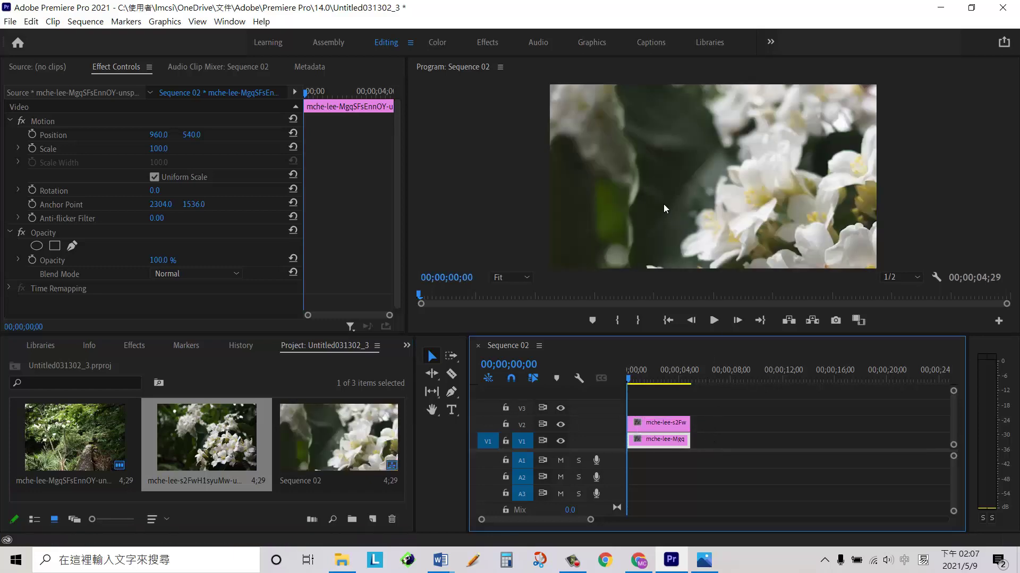
{"action": "right_click", "coordinate": [671, 425]}
{"action": "left_click", "coordinate": [717, 423]}
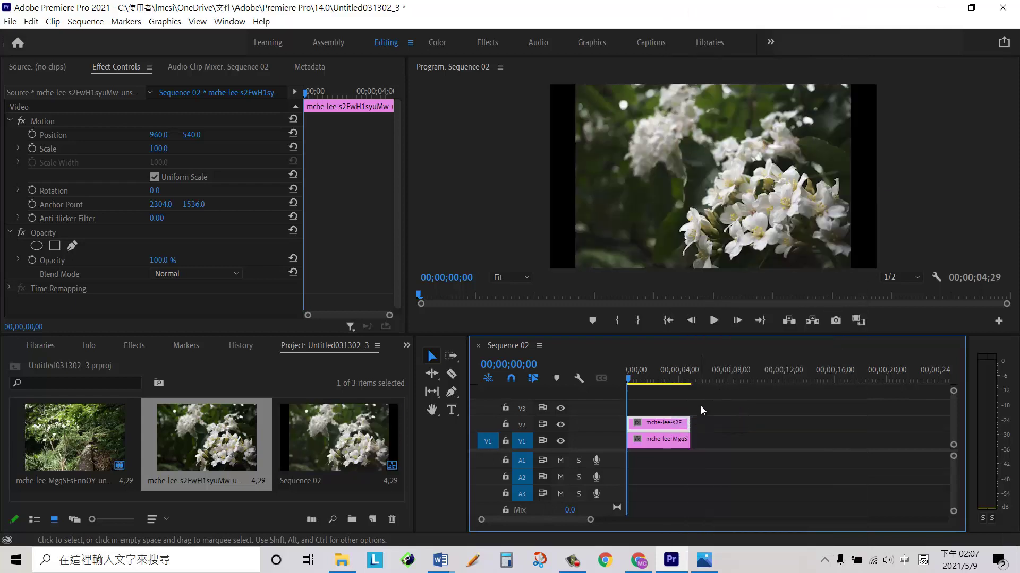
{"action": "left_click", "coordinate": [560, 424]}
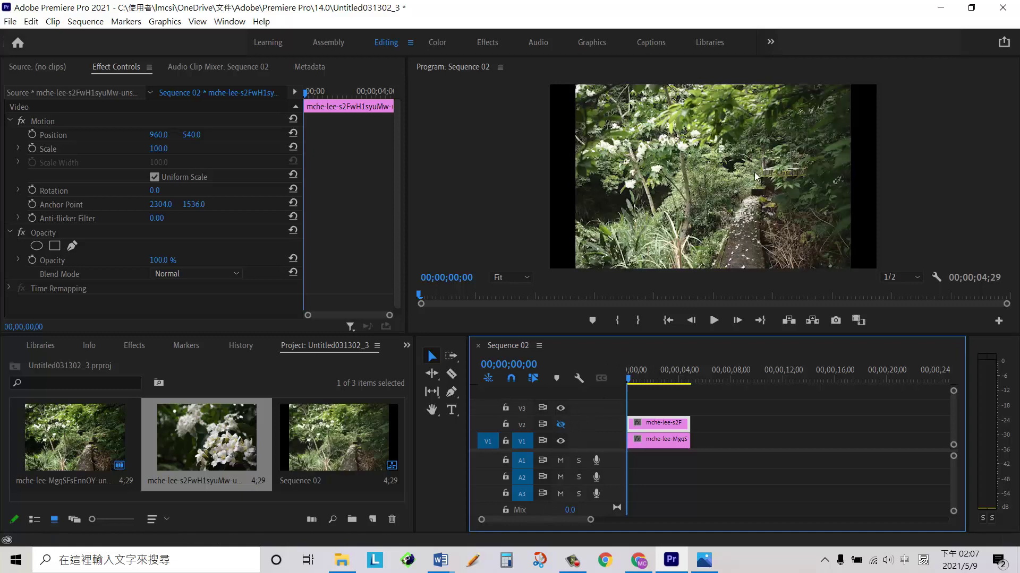
{"action": "left_click", "coordinate": [662, 443]}
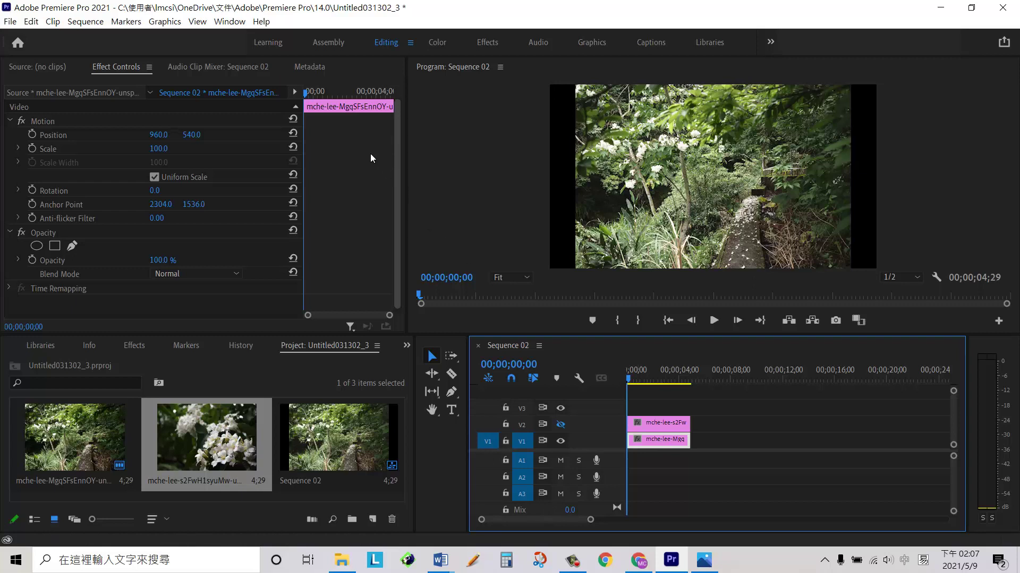
Set the forest clip's Position to 780, 573 and Scale to 117.3, then unhide V2
{"action": "left_click", "coordinate": [123, 68]}
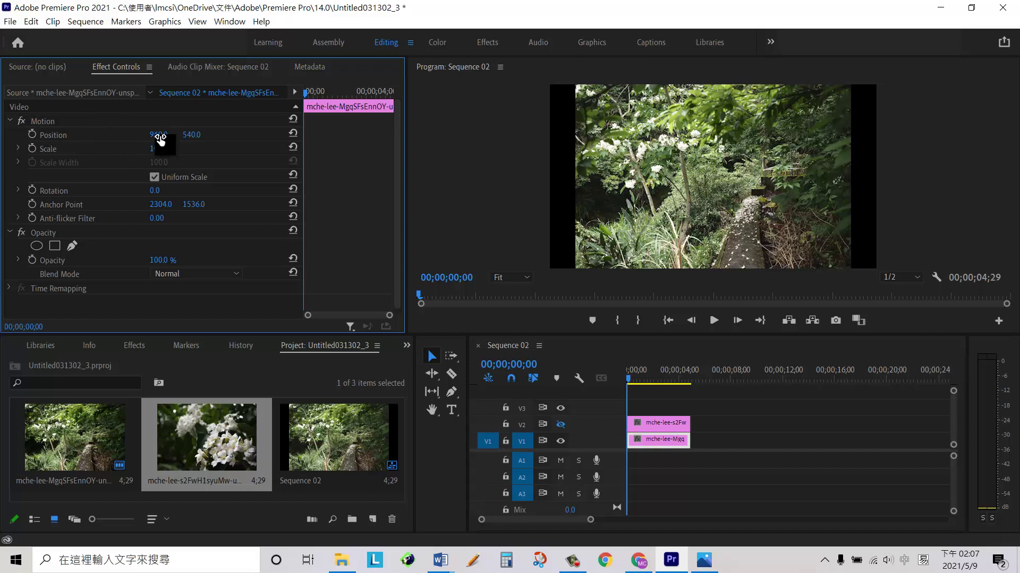
{"action": "left_click_drag", "start_coordinate": [160, 139], "coordinate": [86, 132]}
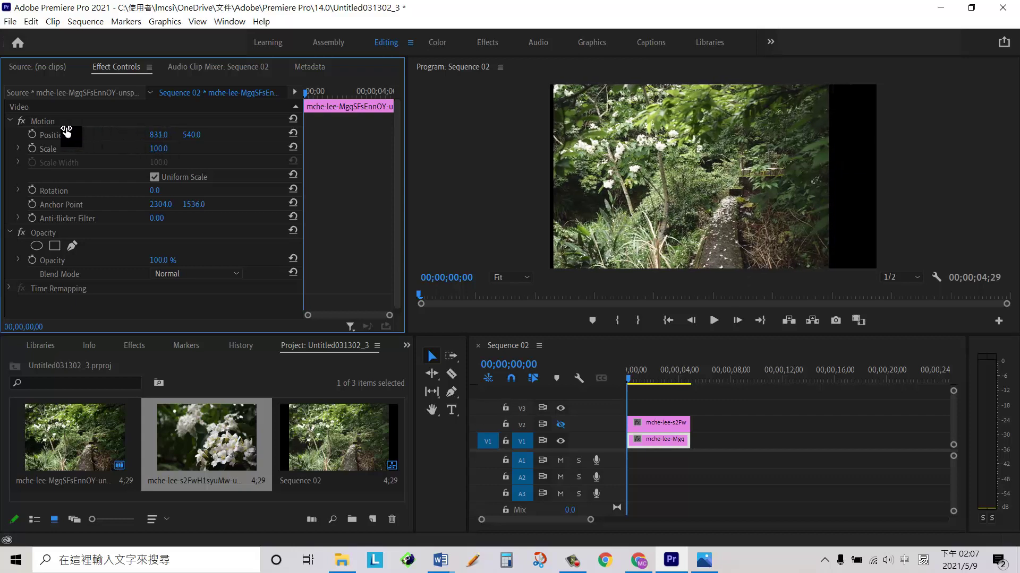
{"action": "left_click_drag", "start_coordinate": [85, 132], "coordinate": [35, 132]}
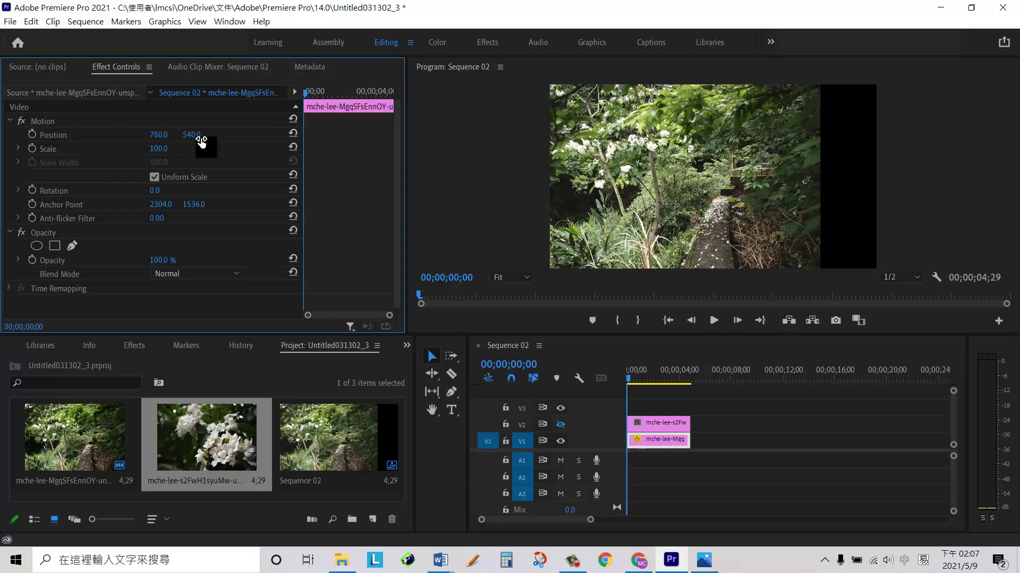
{"action": "mouse_move", "coordinate": [199, 135]}
{"action": "left_mouse_down"}
{"action": "mouse_move", "coordinate": [204, 151]}
{"action": "mouse_move", "coordinate": [210, 96]}
{"action": "left_mouse_up"}
{"action": "left_click_drag", "start_coordinate": [210, 95], "coordinate": [209, 154]}
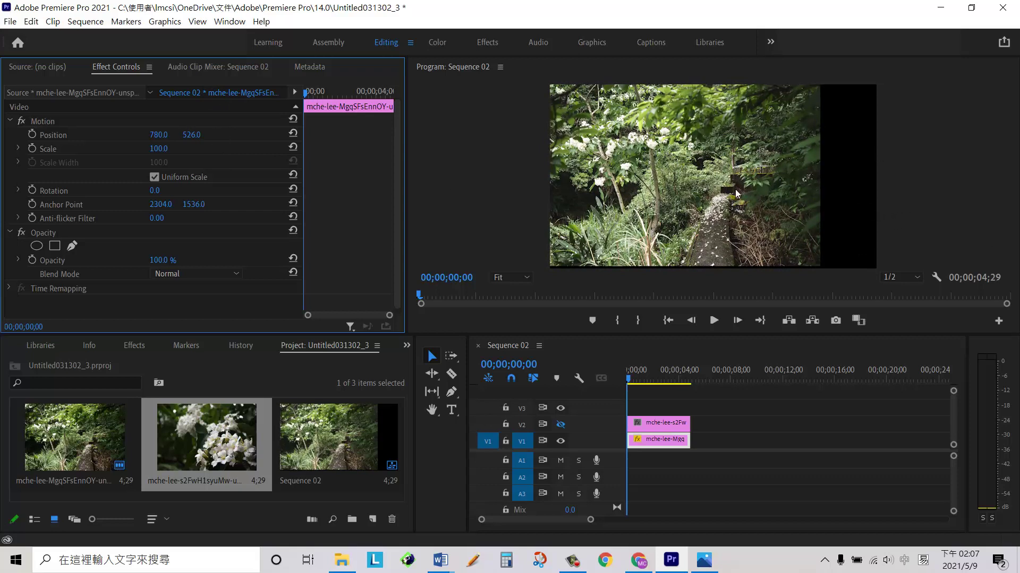
{"action": "left_click", "coordinate": [18, 149]}
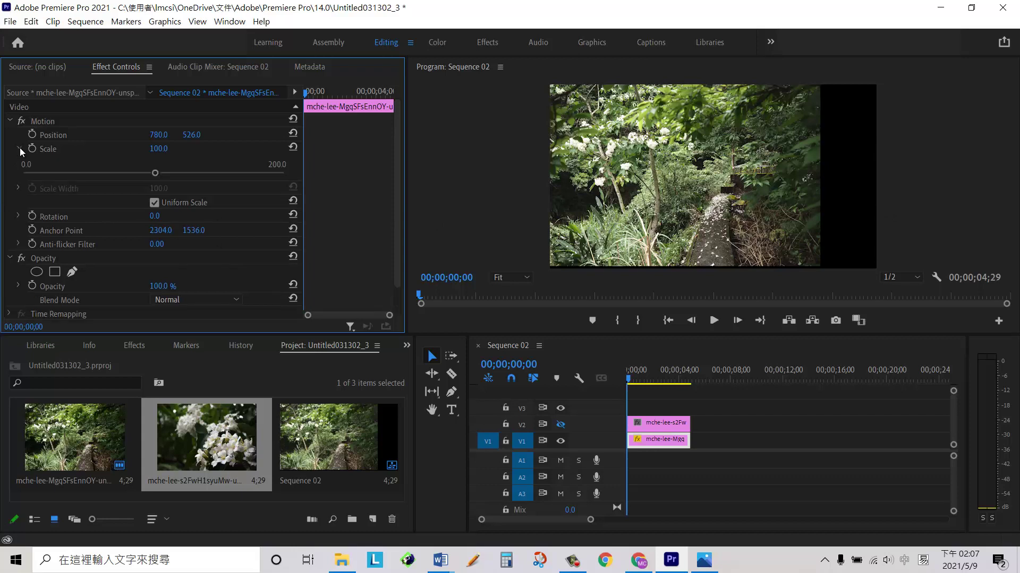
{"action": "left_click_drag", "start_coordinate": [154, 173], "coordinate": [175, 174]}
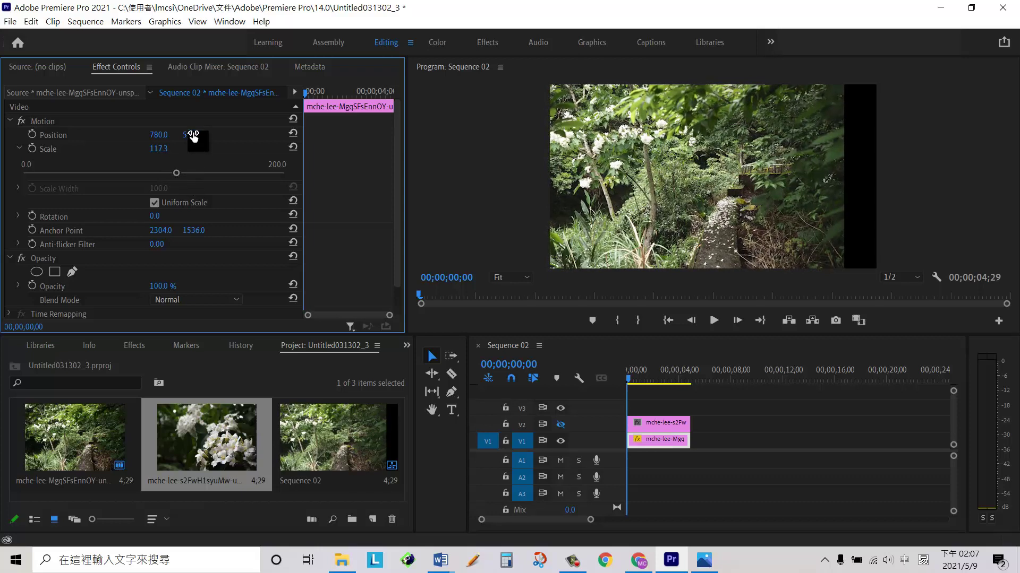
{"action": "mouse_move", "coordinate": [192, 136]}
{"action": "left_mouse_down"}
{"action": "mouse_move", "coordinate": [198, 114]}
{"action": "mouse_move", "coordinate": [206, 152]}
{"action": "left_mouse_up"}
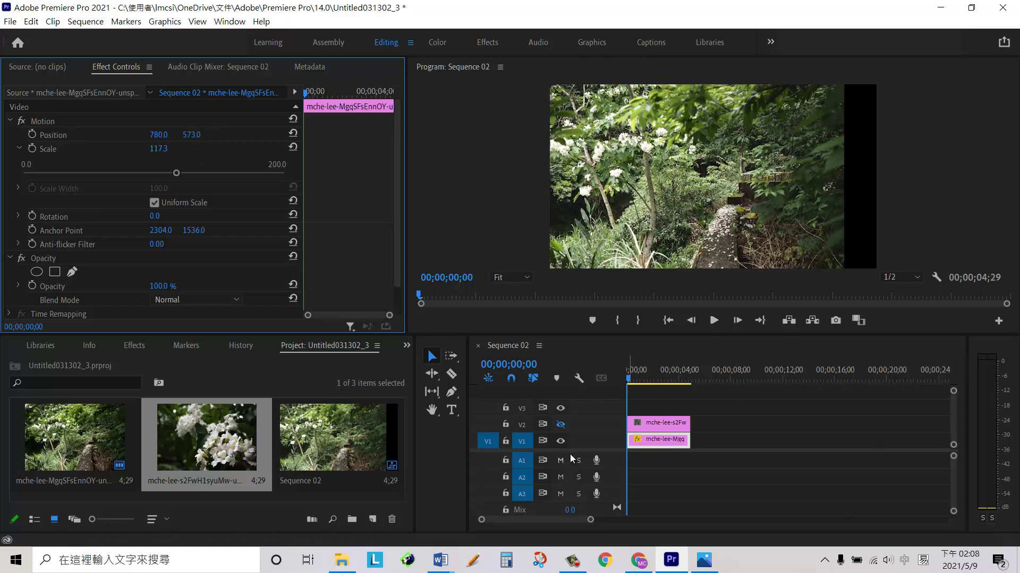
{"action": "left_click", "coordinate": [560, 425]}
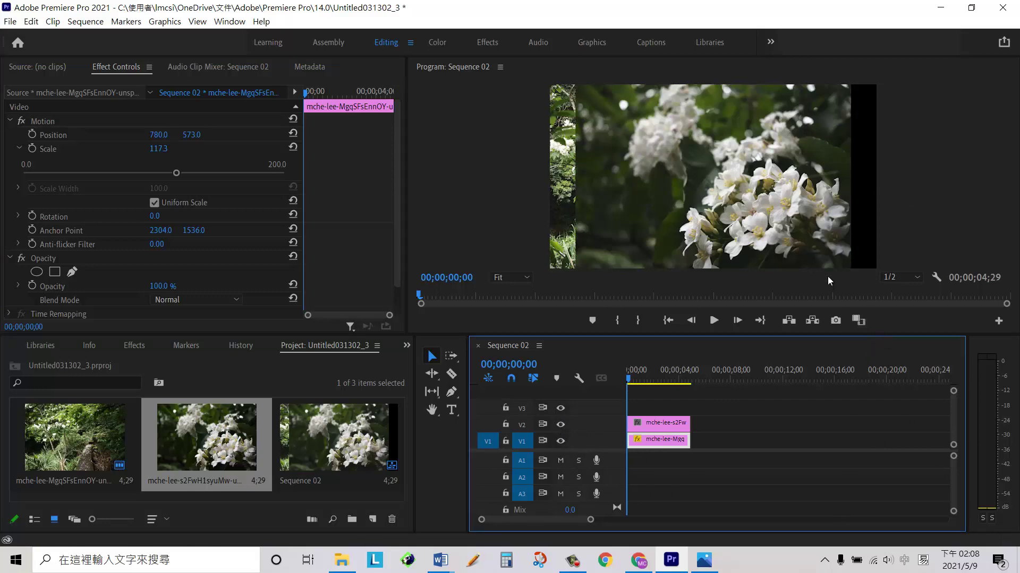
Set the V2 flower clip's Position to 1192, 285 and Scale to 90.9
{"action": "left_click", "coordinate": [661, 423]}
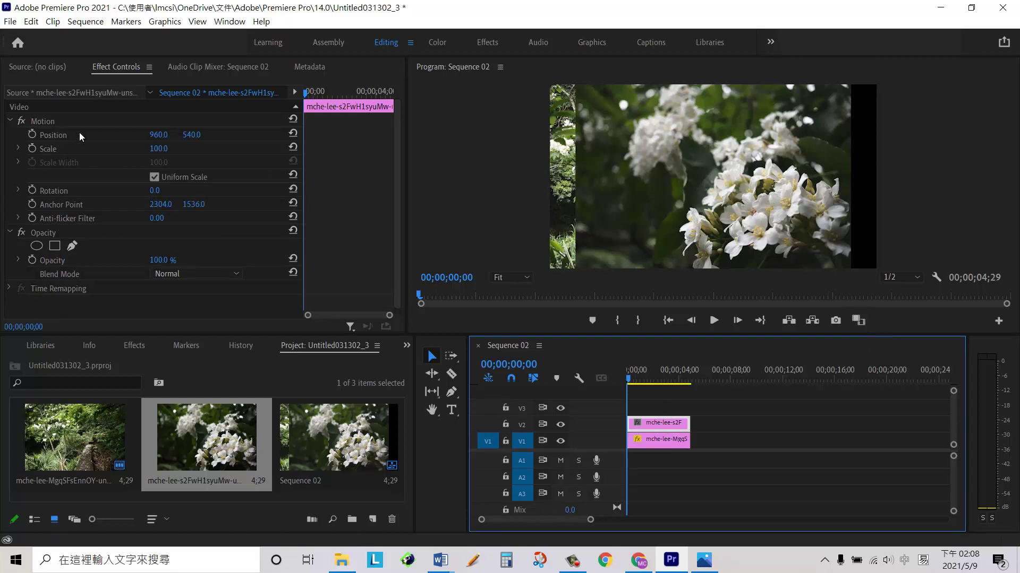
{"action": "left_click_drag", "start_coordinate": [158, 135], "coordinate": [290, 152]}
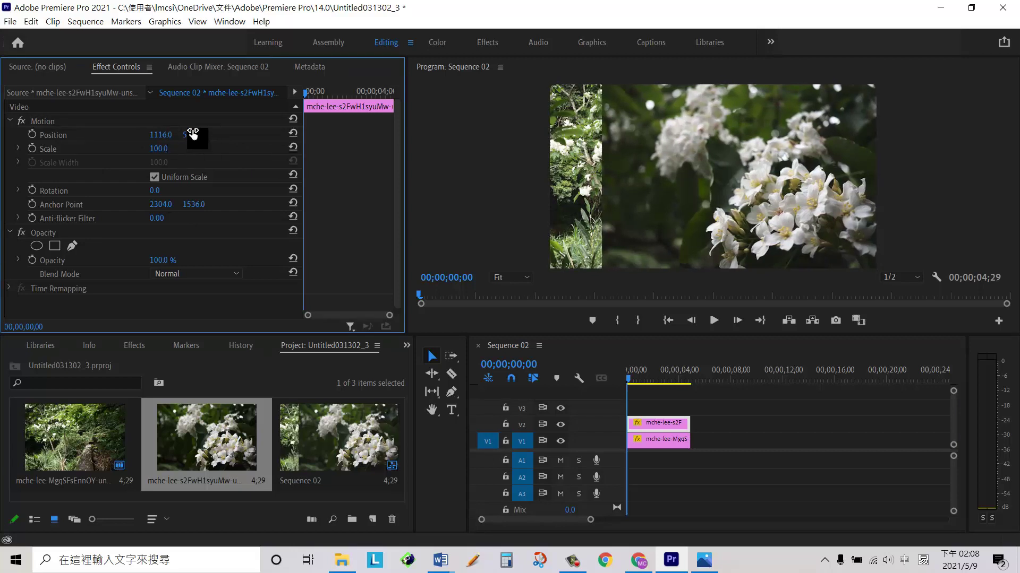
{"action": "mouse_move", "coordinate": [192, 135]}
{"action": "left_mouse_down"}
{"action": "mouse_move", "coordinate": [220, 325]}
{"action": "mouse_move", "coordinate": [199, 135]}
{"action": "left_mouse_up"}
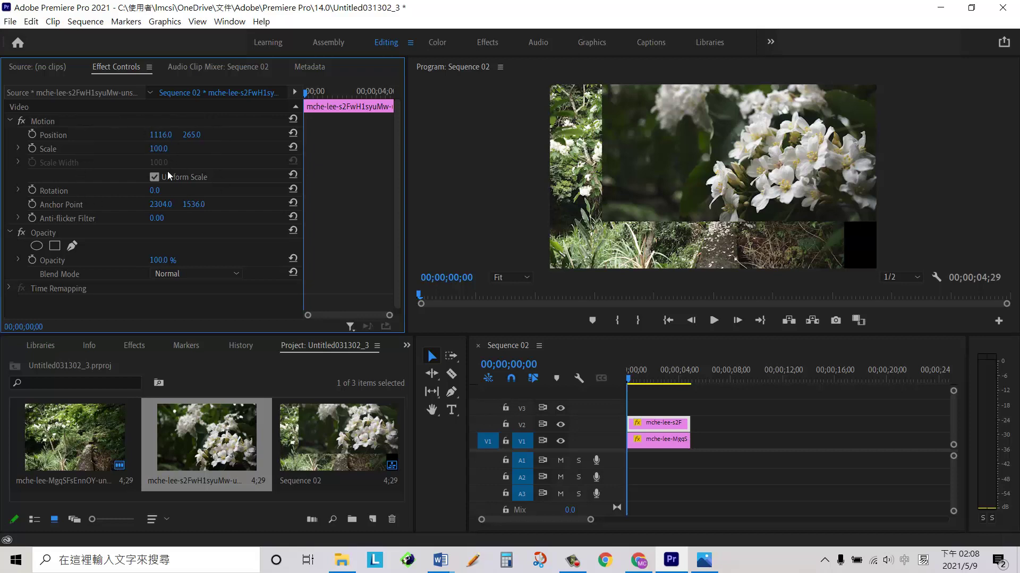
{"action": "left_click", "coordinate": [17, 148]}
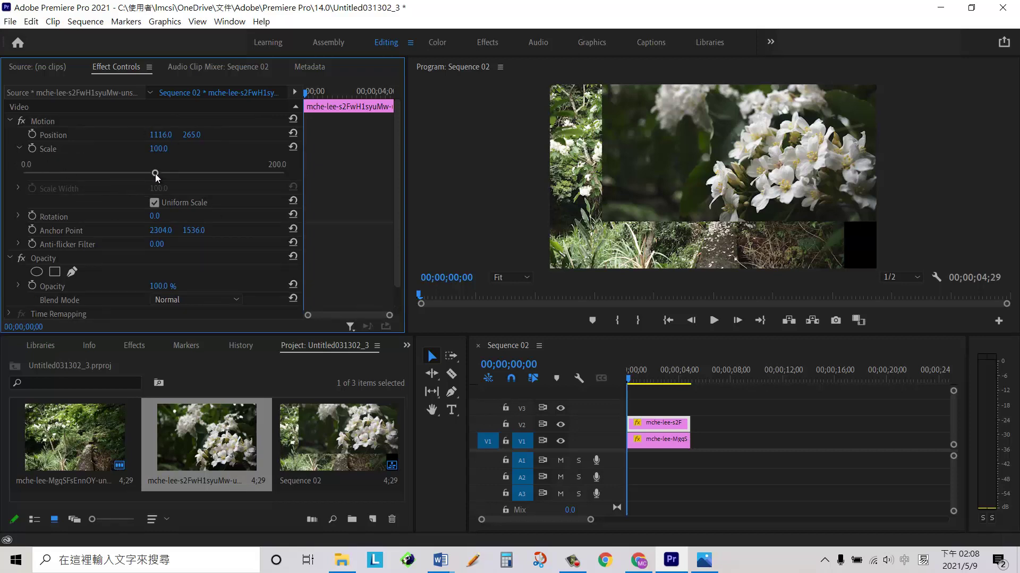
{"action": "left_click_drag", "start_coordinate": [155, 174], "coordinate": [141, 174]}
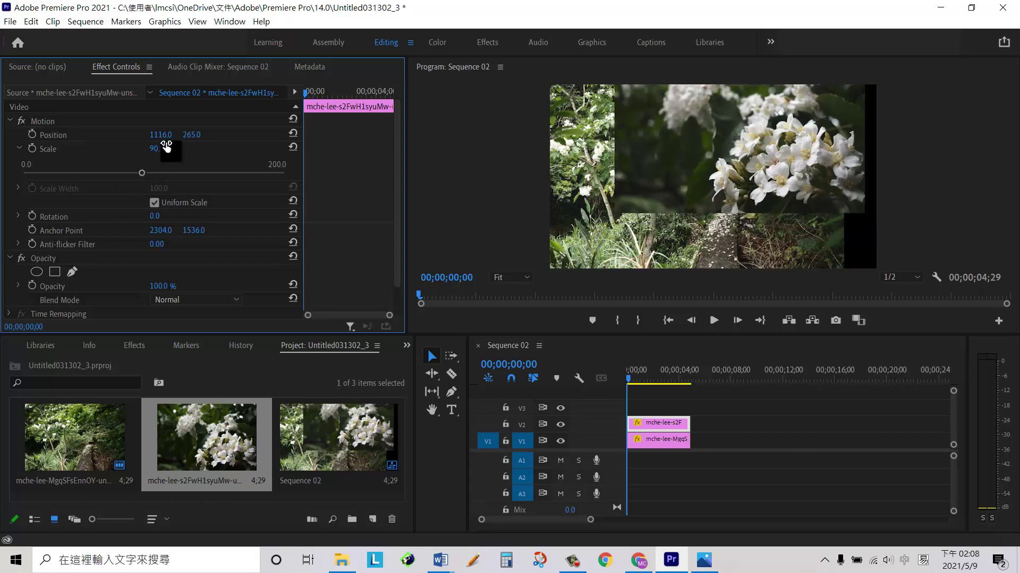
{"action": "left_click_drag", "start_coordinate": [194, 136], "coordinate": [207, 140]}
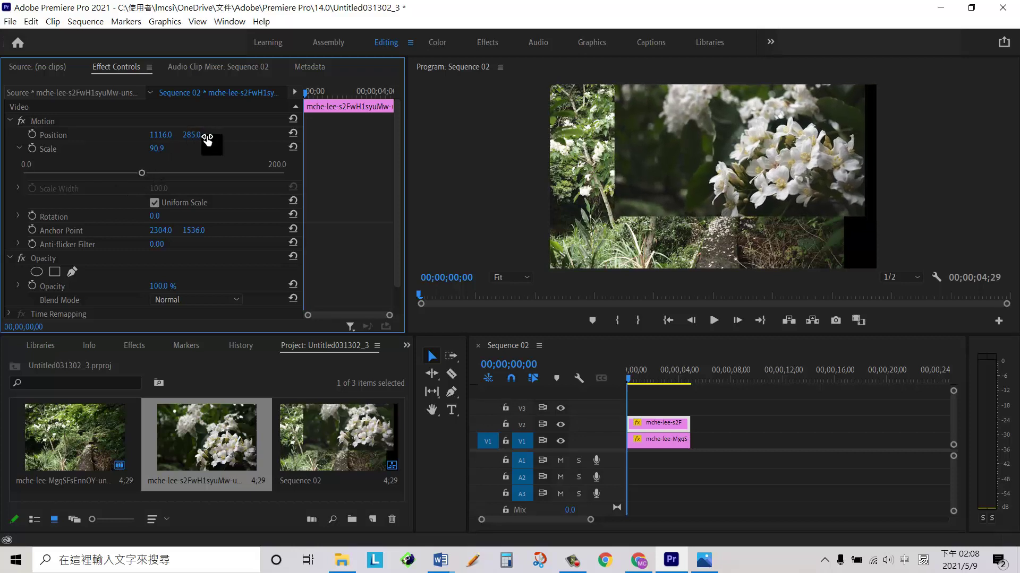
{"action": "mouse_move", "coordinate": [162, 136]}
{"action": "left_mouse_down"}
{"action": "mouse_move", "coordinate": [180, 139]}
{"action": "mouse_move", "coordinate": [164, 136]}
{"action": "left_mouse_up"}
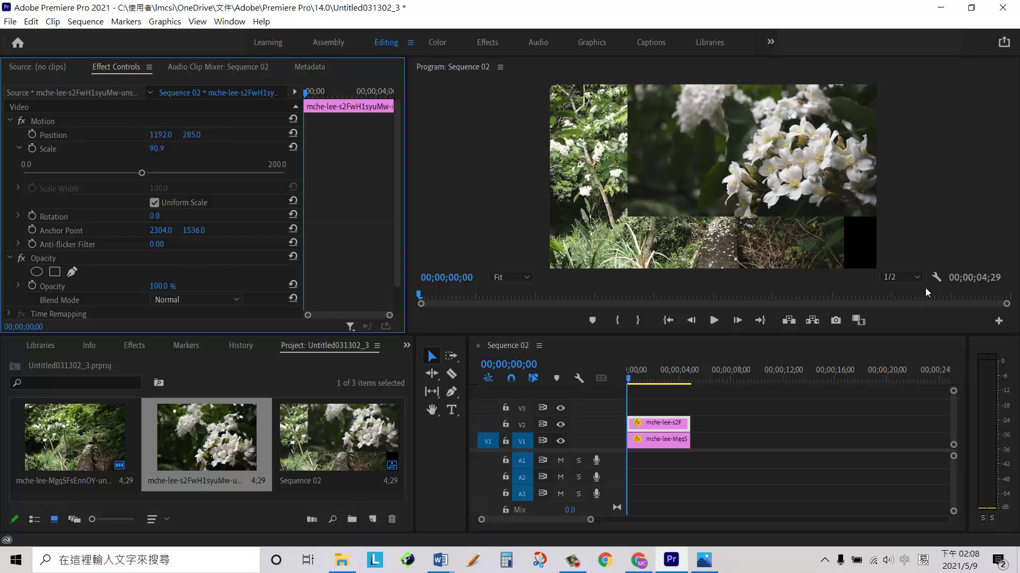
Move the forest clip to Position X 971, then reselect the V2 flower clip
{"action": "left_click", "coordinate": [671, 444]}
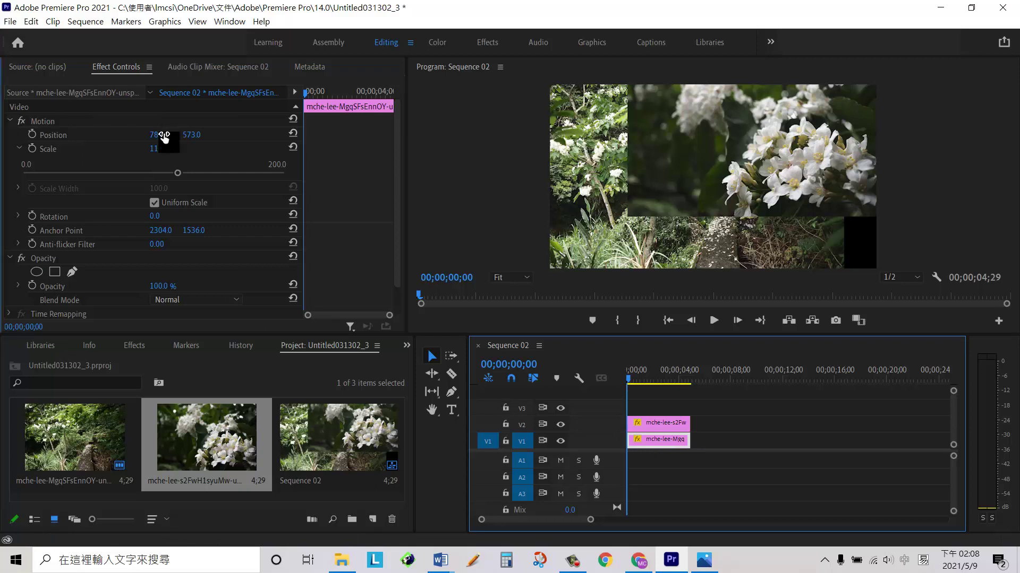
{"action": "left_click_drag", "start_coordinate": [159, 136], "coordinate": [295, 154]}
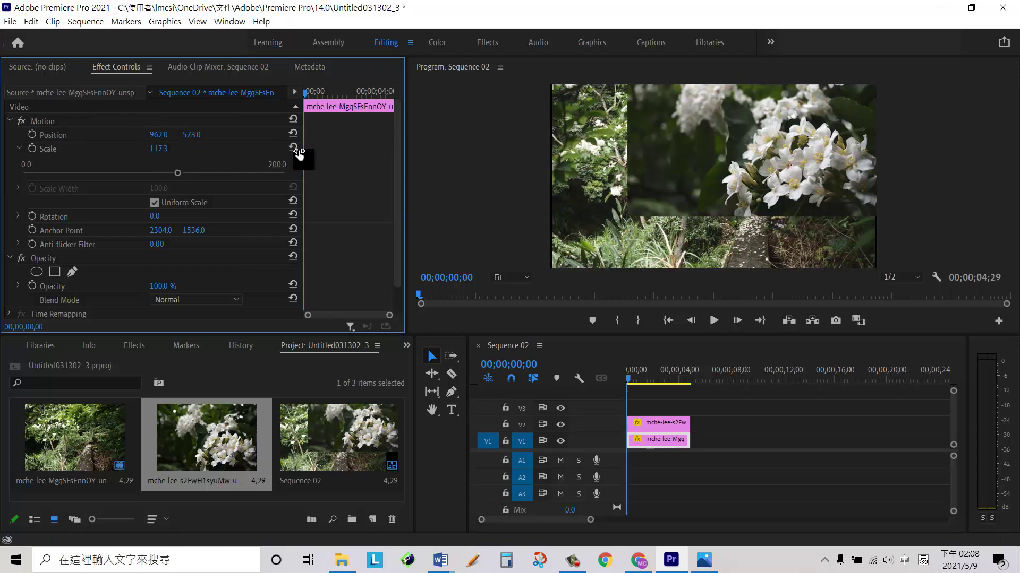
{"action": "left_click_drag", "start_coordinate": [295, 153], "coordinate": [299, 153]}
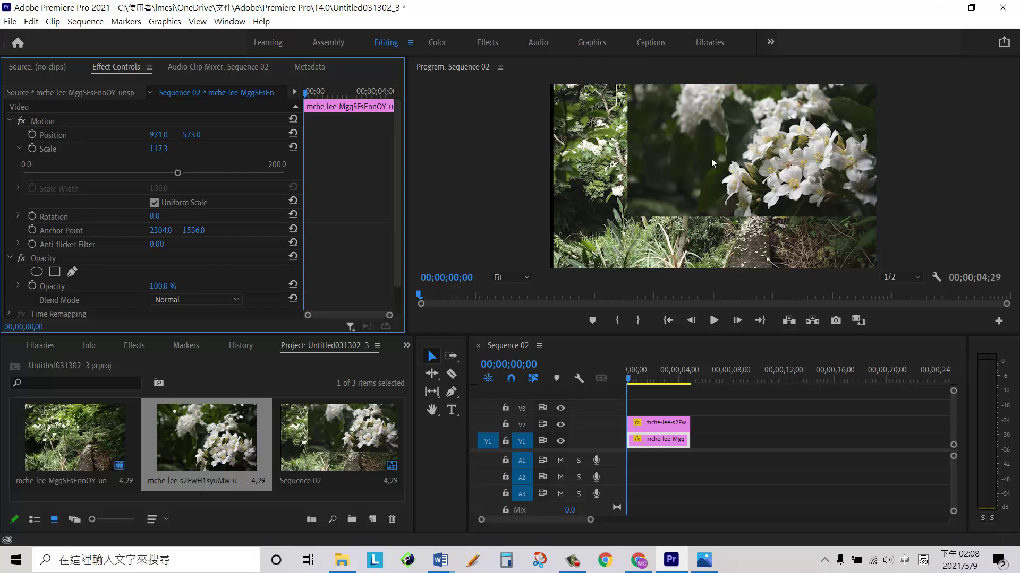
{"action": "left_click", "coordinate": [672, 427]}
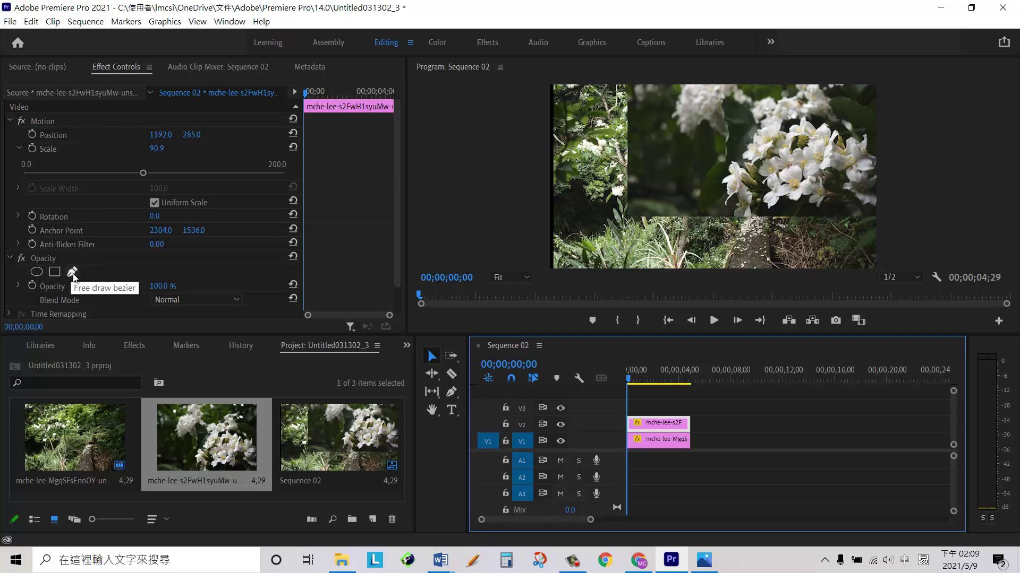
Add an ellipse mask to the flower clip and size it over the flowers at upper right
{"action": "left_click", "coordinate": [40, 273]}
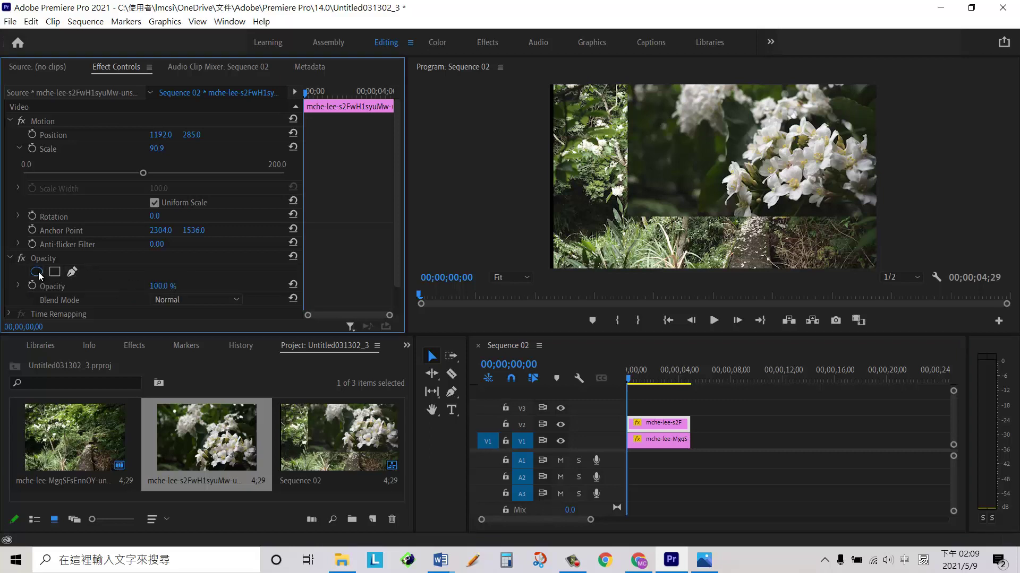
{"action": "left_click", "coordinate": [39, 273]}
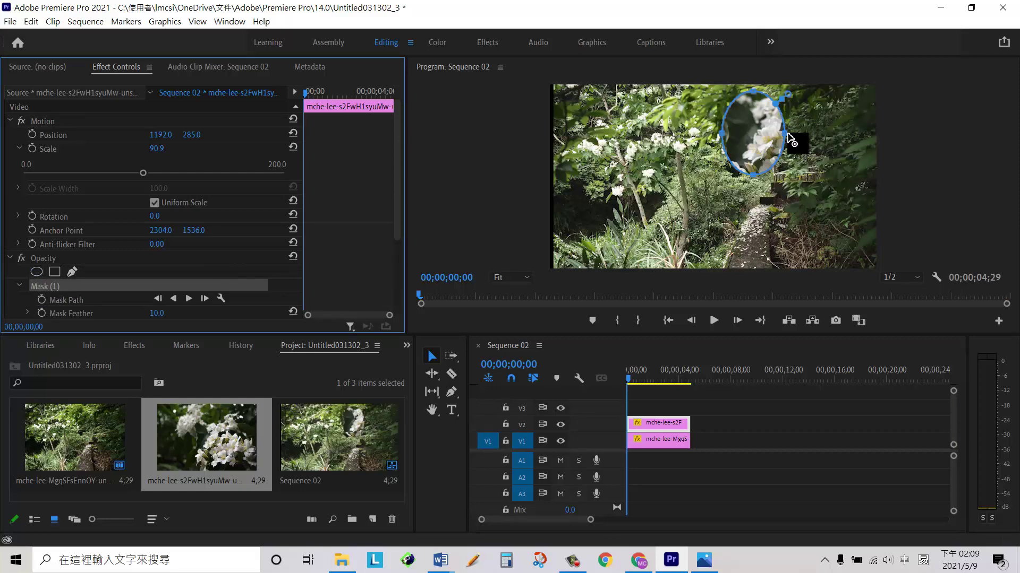
{"action": "left_click_drag", "start_coordinate": [786, 139], "coordinate": [852, 160]}
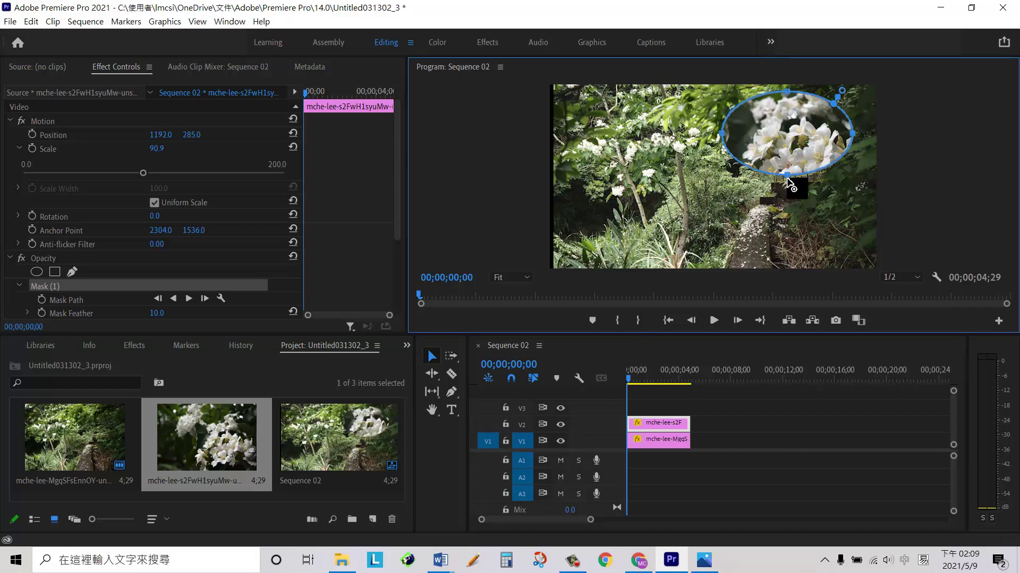
{"action": "left_click_drag", "start_coordinate": [788, 175], "coordinate": [798, 222]}
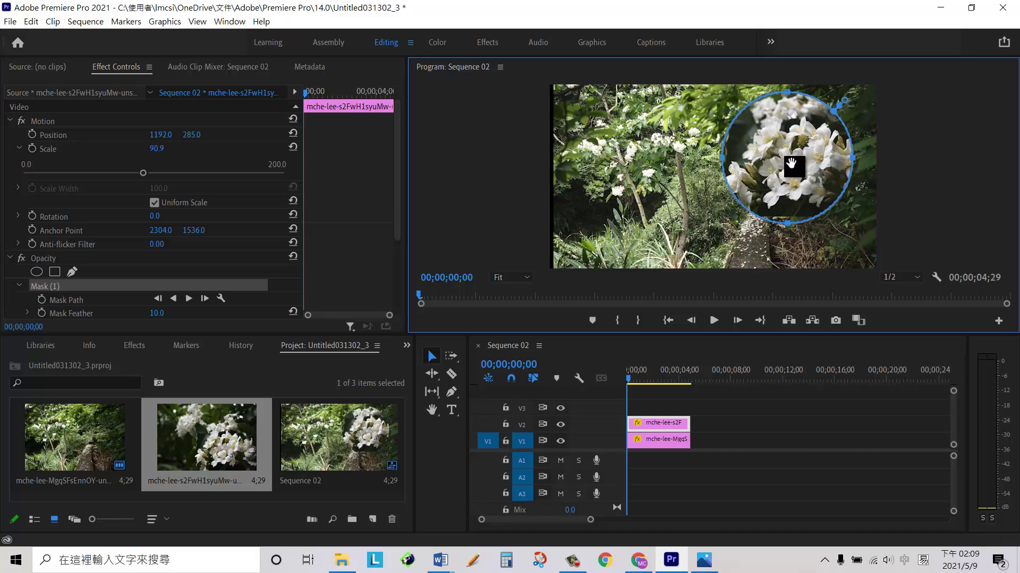
{"action": "left_click_drag", "start_coordinate": [791, 163], "coordinate": [791, 165]}
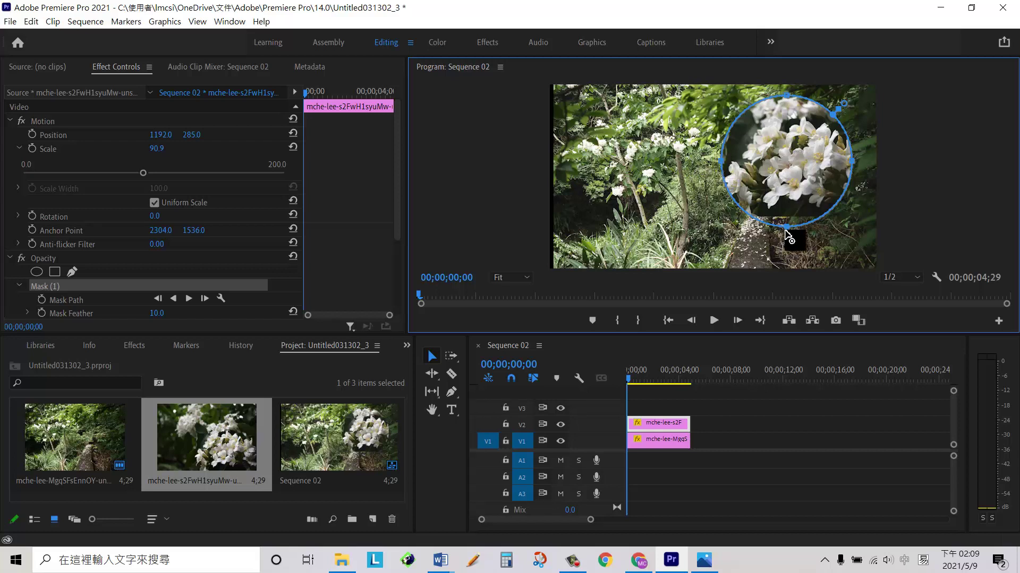
{"action": "left_click_drag", "start_coordinate": [786, 227], "coordinate": [788, 215]}
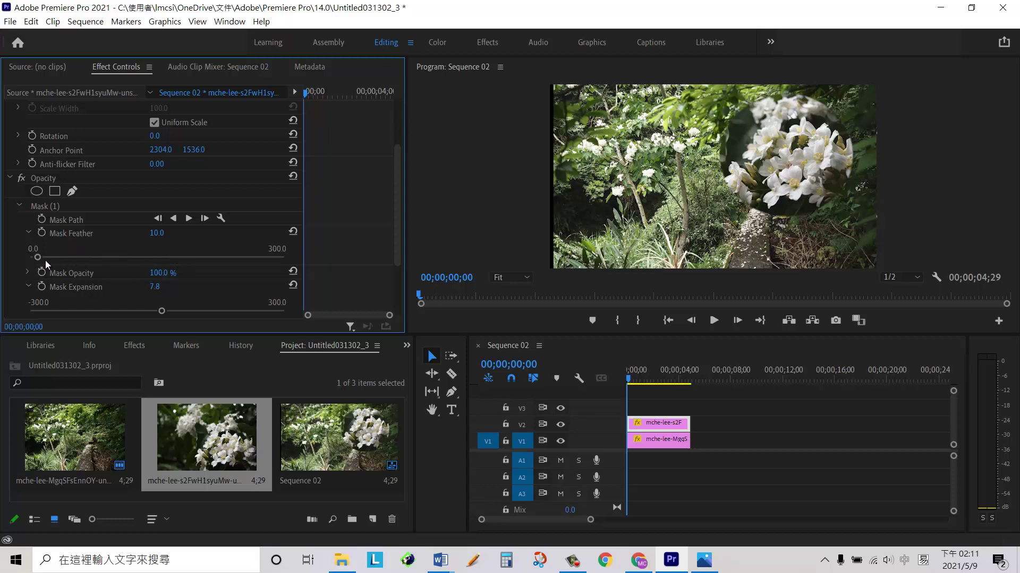
Raise the white-flower clip's Mask Feather to 41.4 for a softer inset edge
{"action": "left_click_drag", "start_coordinate": [39, 257], "coordinate": [88, 256]}
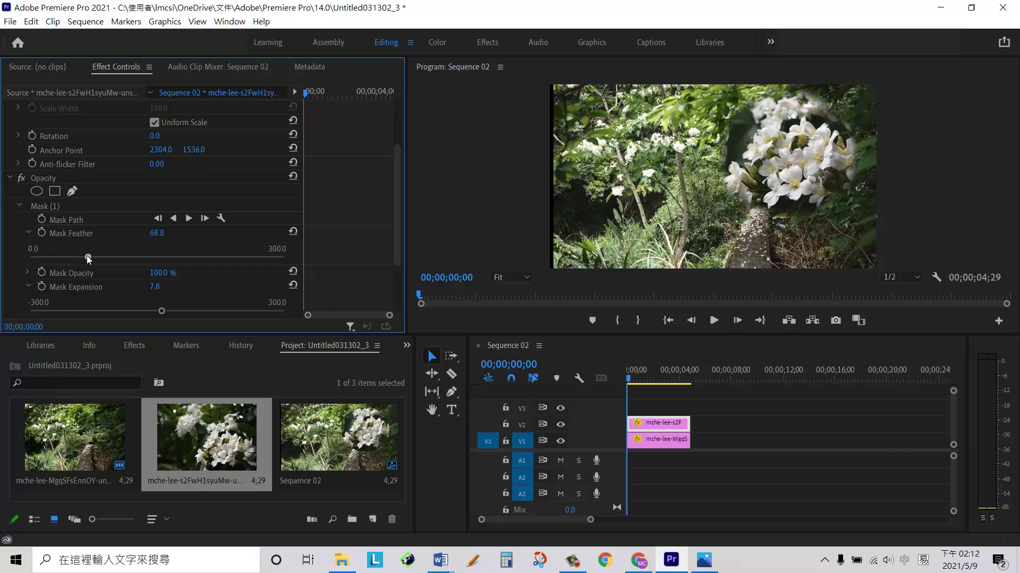
{"action": "left_click_drag", "start_coordinate": [77, 258], "coordinate": [64, 257]}
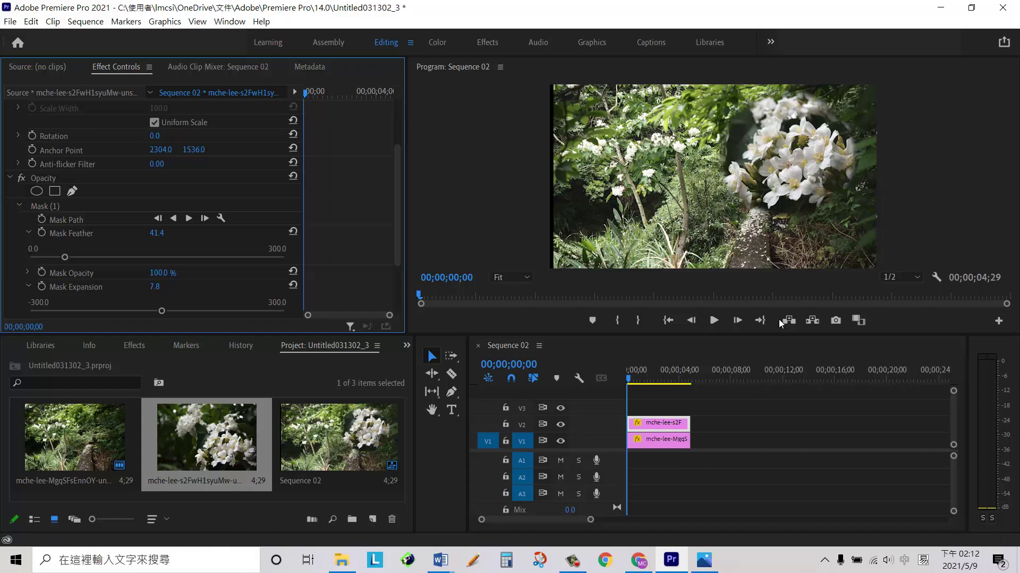
Reposition the V2 flower clip to Position 1250, 231
{"action": "left_click", "coordinate": [665, 425]}
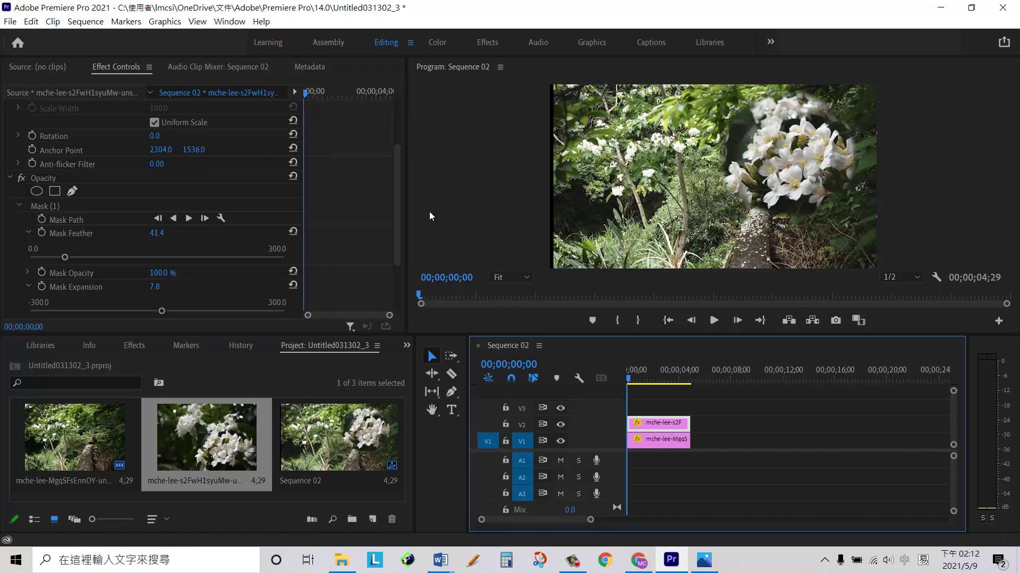
{"action": "left_click_drag", "start_coordinate": [397, 196], "coordinate": [399, 138]}
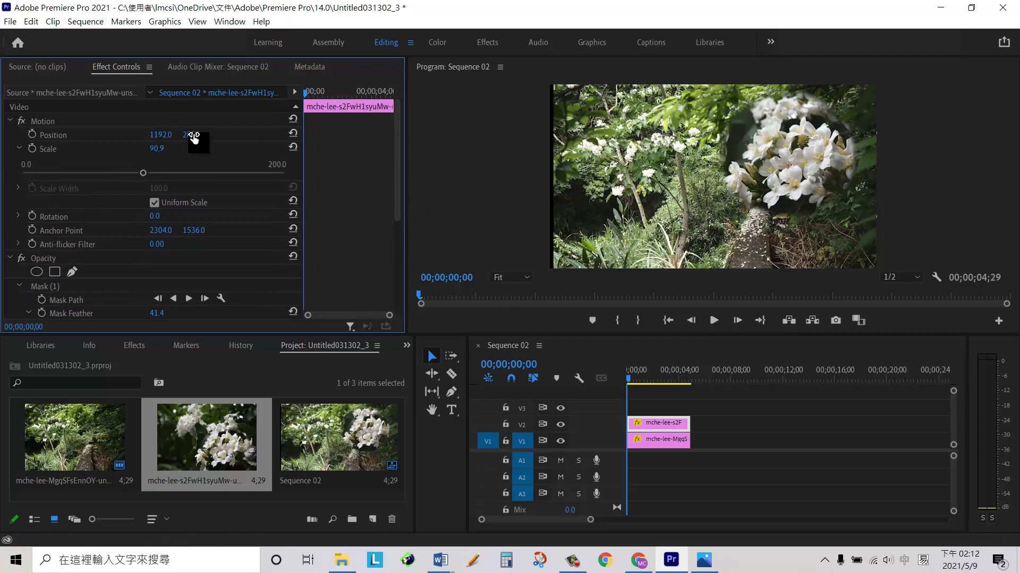
{"action": "mouse_move", "coordinate": [193, 136]}
{"action": "left_mouse_down"}
{"action": "mouse_move", "coordinate": [203, 139]}
{"action": "mouse_move", "coordinate": [163, 139]}
{"action": "mouse_move", "coordinate": [208, 144]}
{"action": "left_mouse_up"}
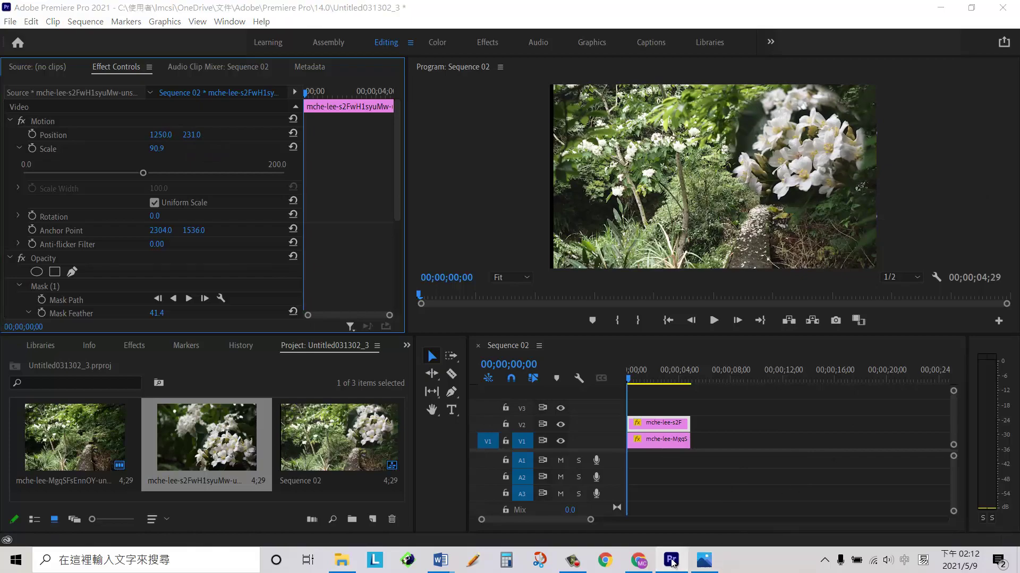
Bring up the Photos window showing the YouTube screenshot
{"action": "left_click", "coordinate": [704, 560]}
{"action": "mouse_move", "coordinate": [672, 565]}
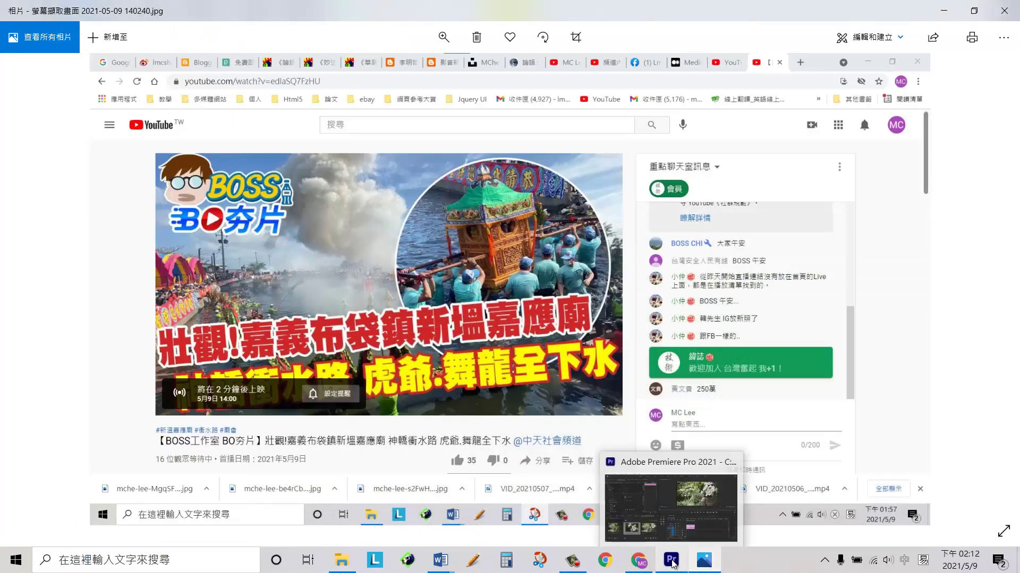
{"action": "mouse_move", "coordinate": [578, 568]}
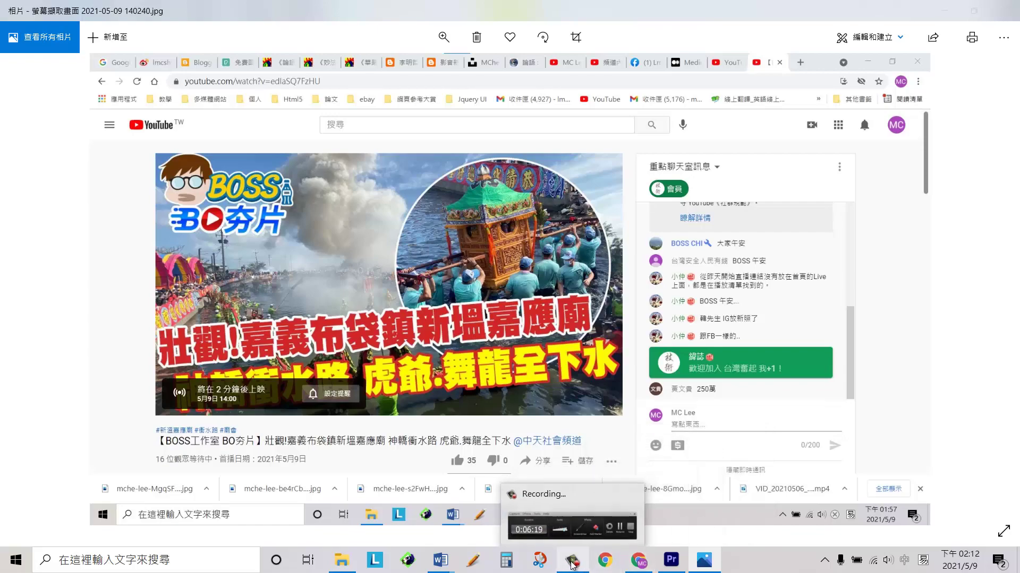